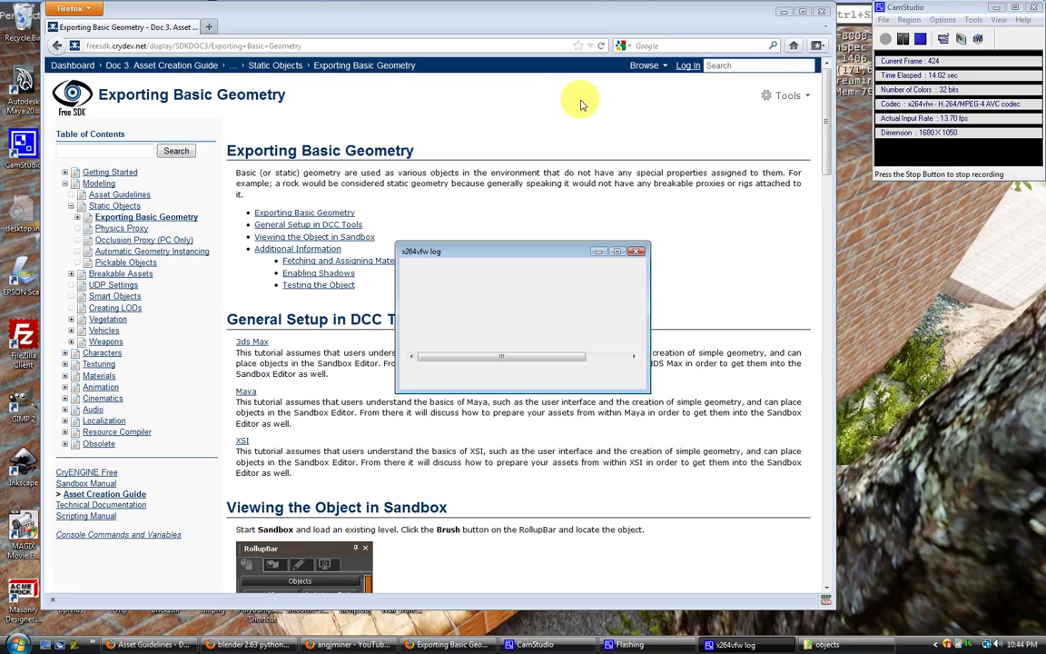
Bring the Firefox 'Exporting Basic Geometry' documentation page to the front
left_click(540, 21)
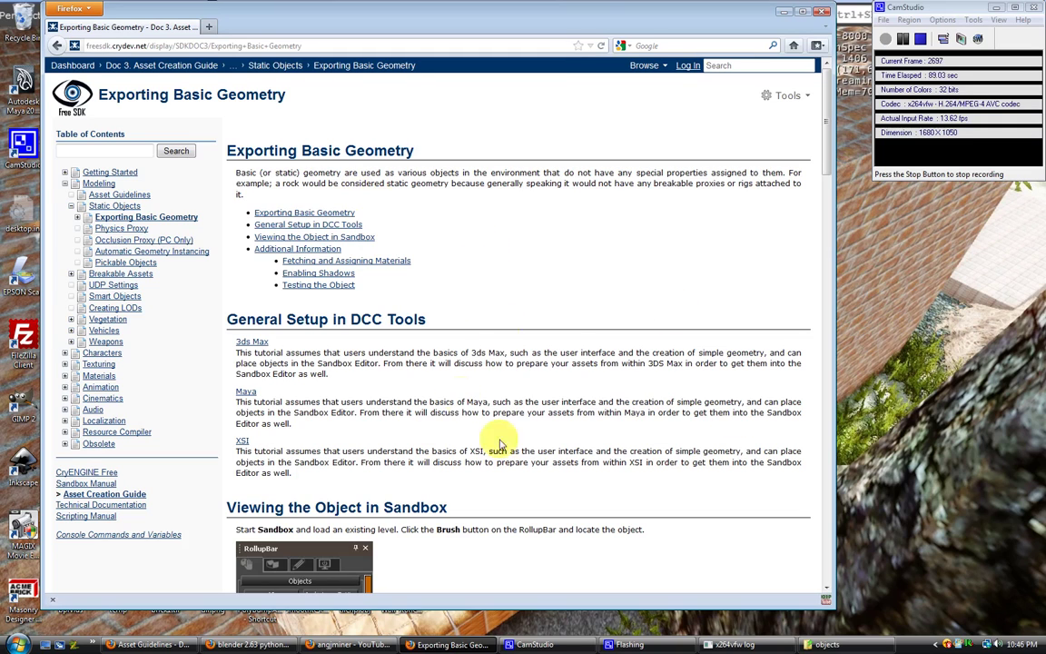
Minimize Firefox, open cryblendmanual.pdf from cryblendaddon, and select its rc.exe path note
left_click(783, 11)
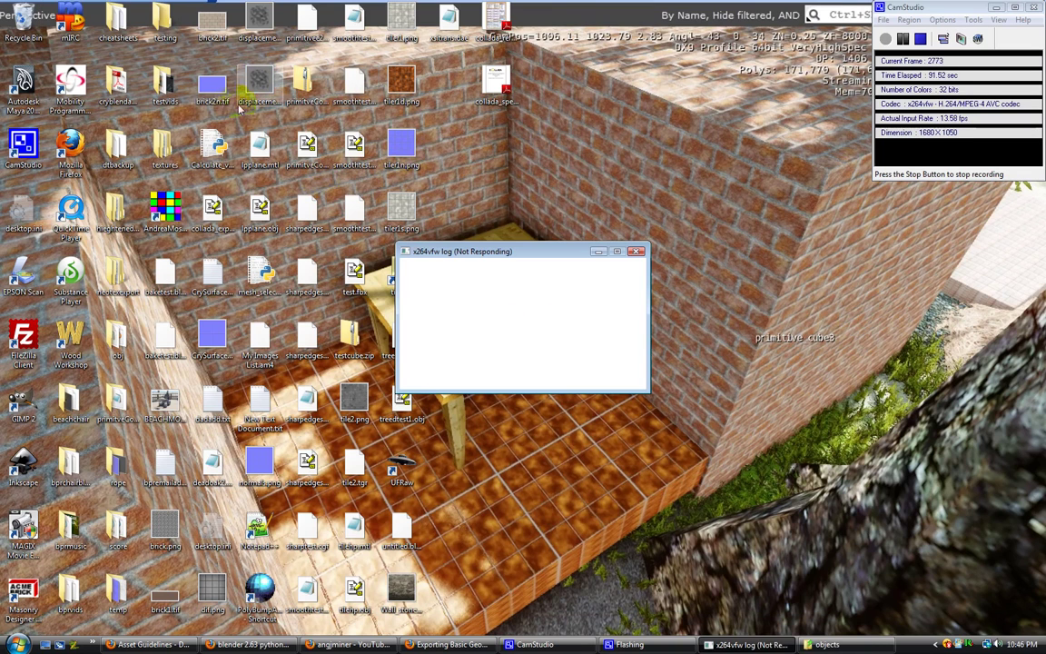
double_click(116, 84)
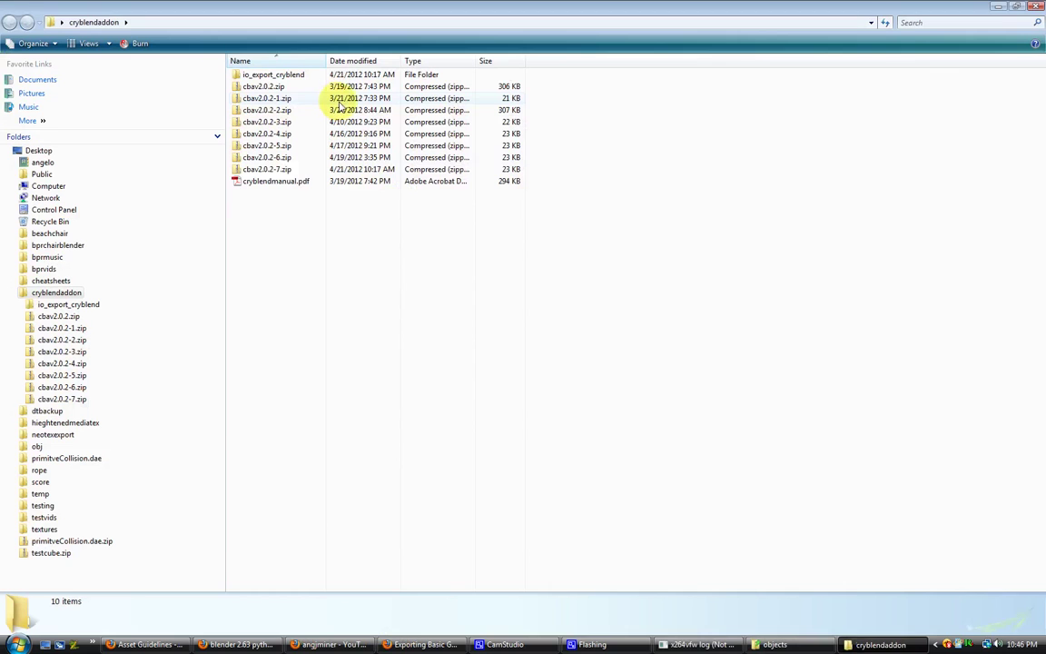
double_click(275, 182)
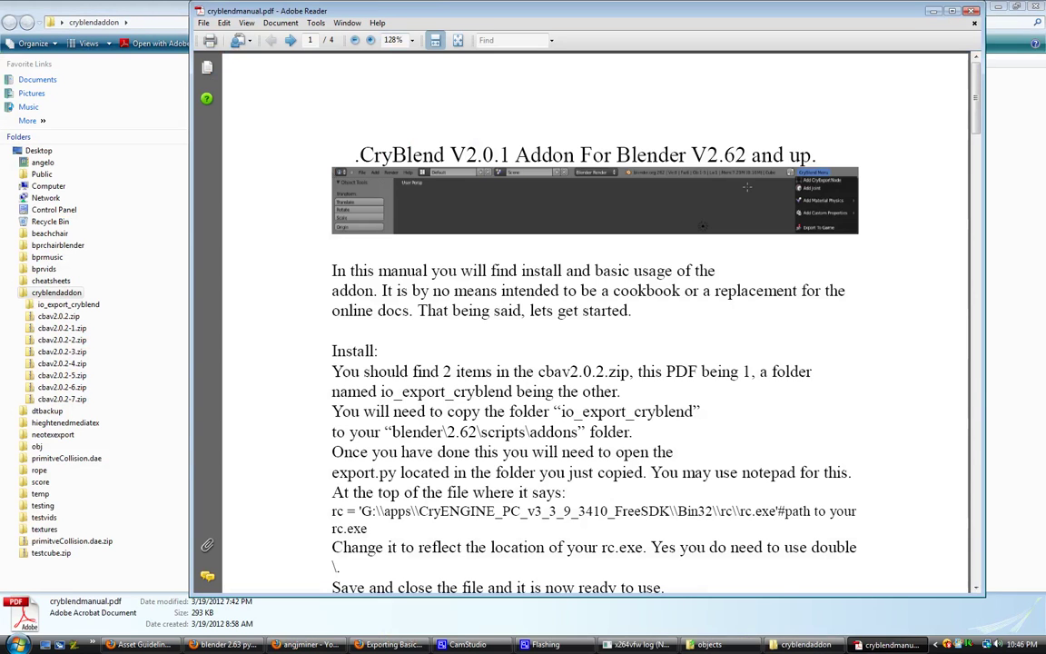
scroll(746, 183, "down", 3)
scroll(726, 201, "down", 1)
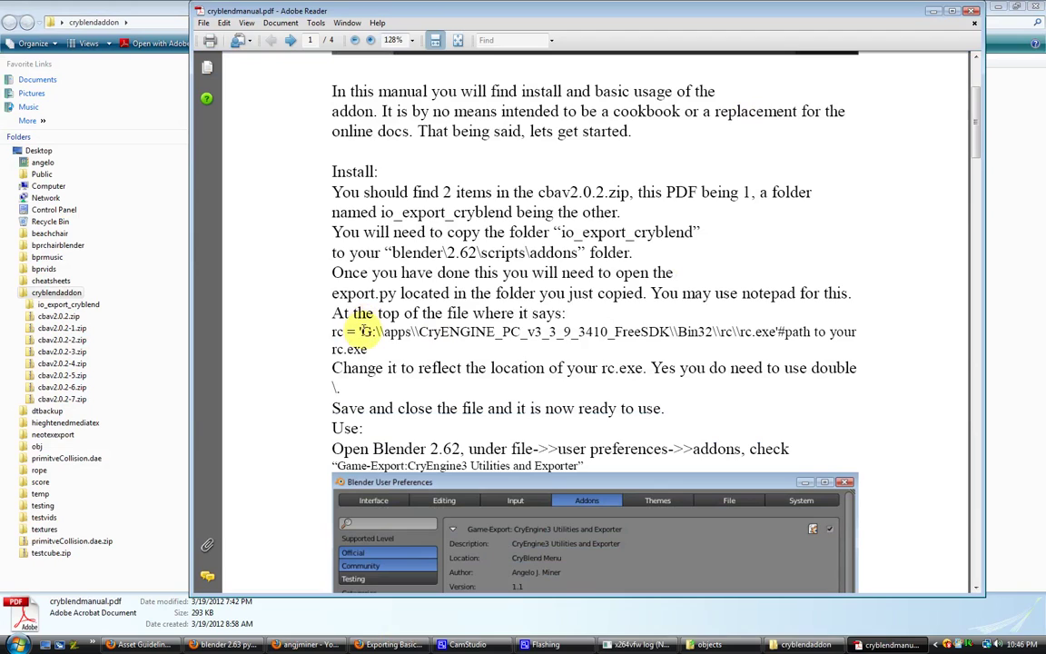
left_click_drag(361, 329, 763, 337)
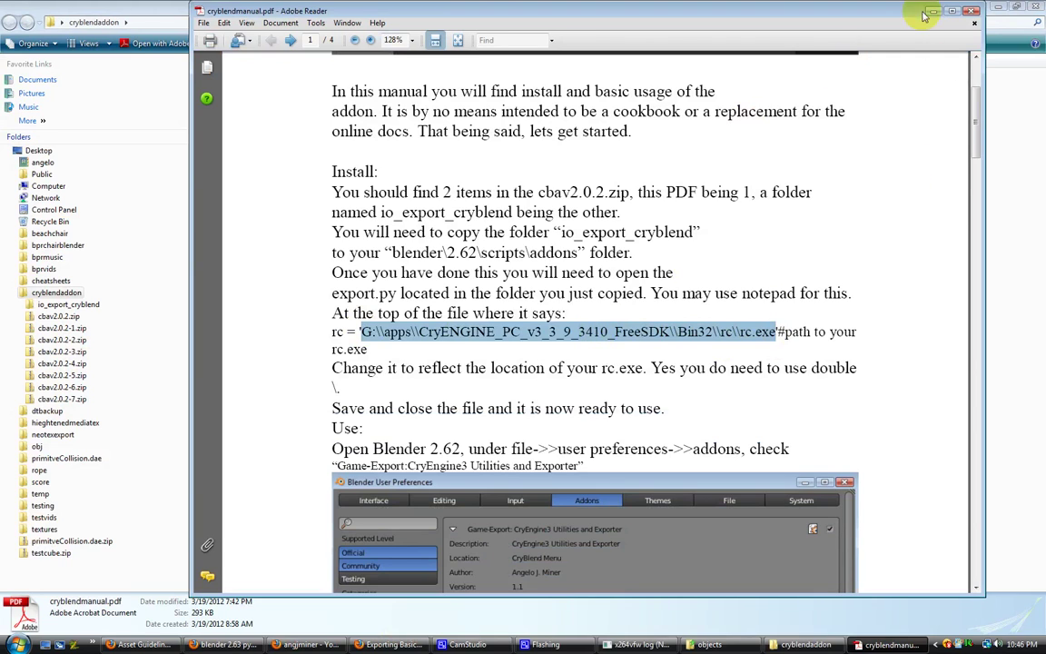
Close the manual, launch Blender 2.62 from quick-launch, and dismiss the splash screen
left_click(972, 11)
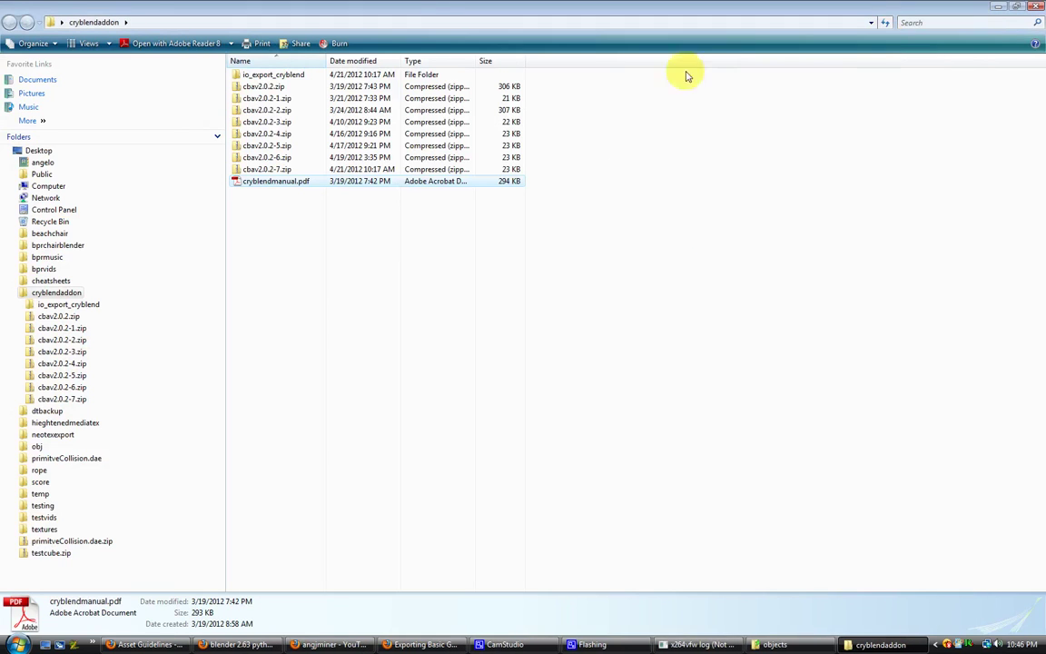
left_click(997, 7)
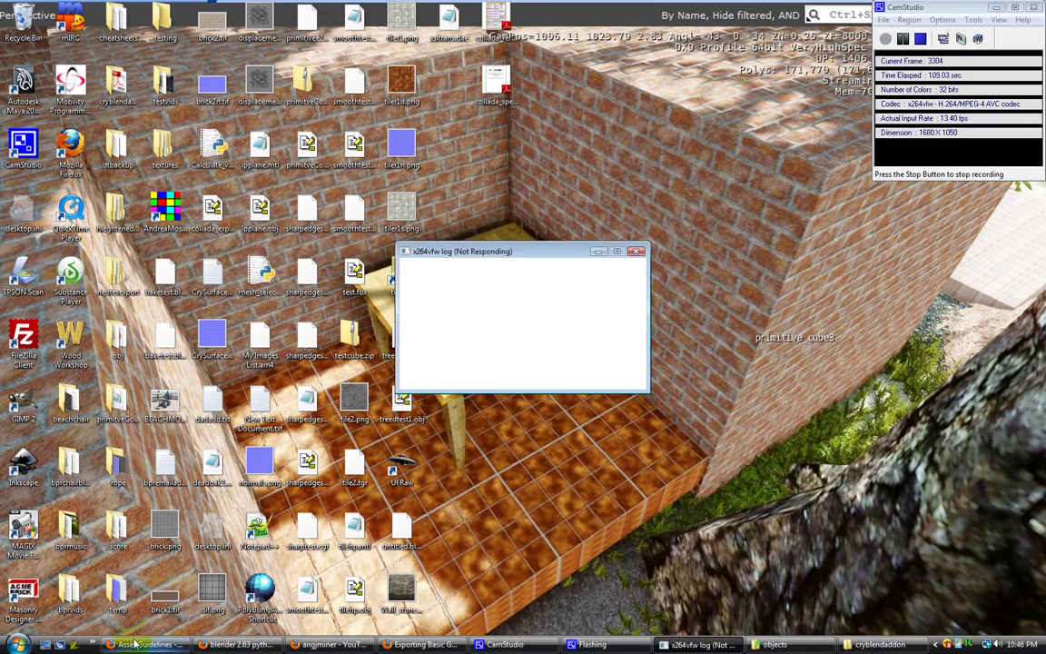
left_click(91, 645)
left_click(118, 388)
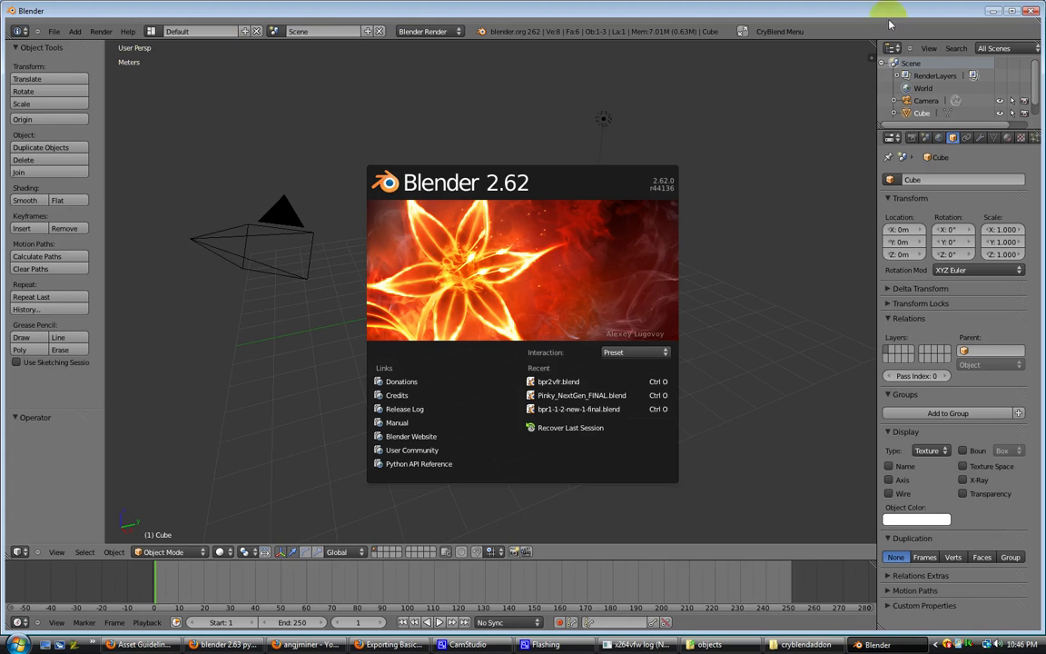
left_click(787, 34)
left_click(782, 32)
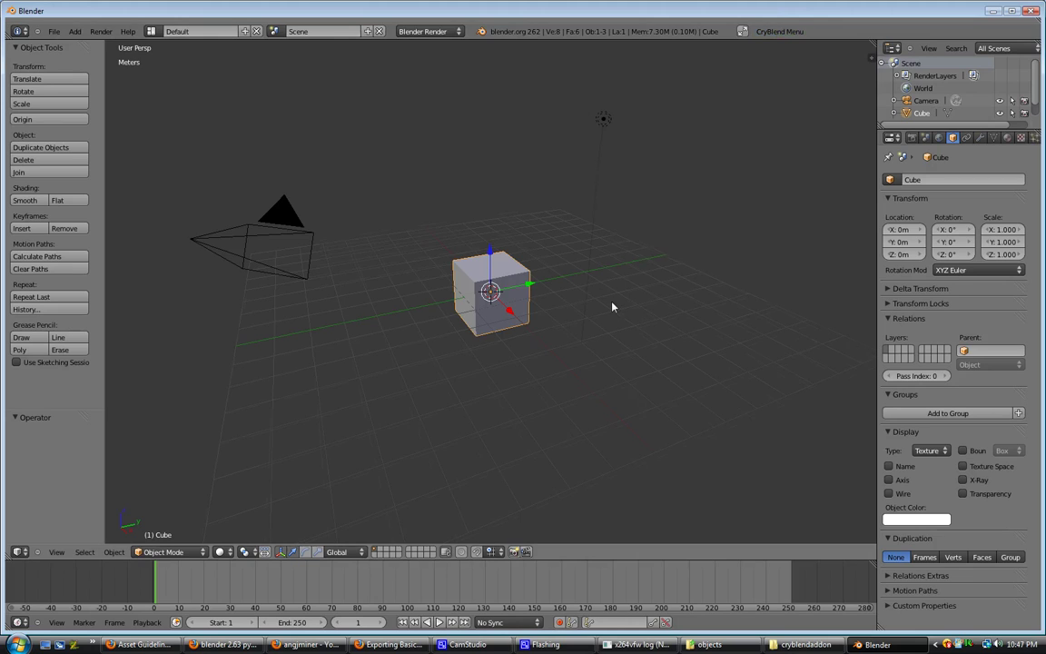
Orbit around the default cube, checking front and top views, camera and lamp
middle_click_drag(613, 306, 681, 335)
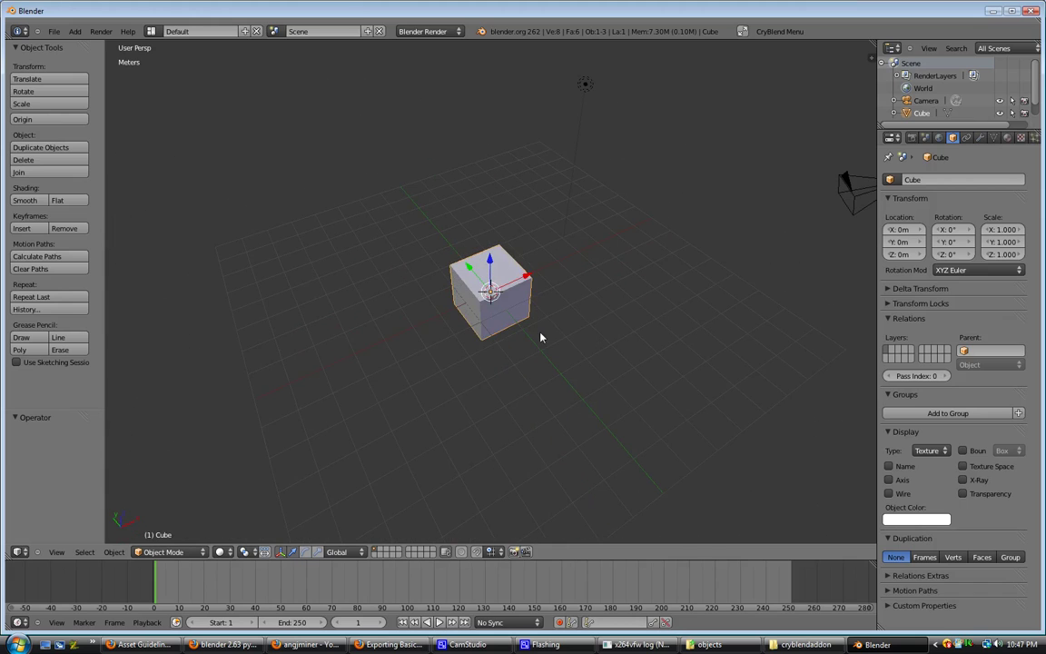
middle_click_drag(540, 338, 576, 356)
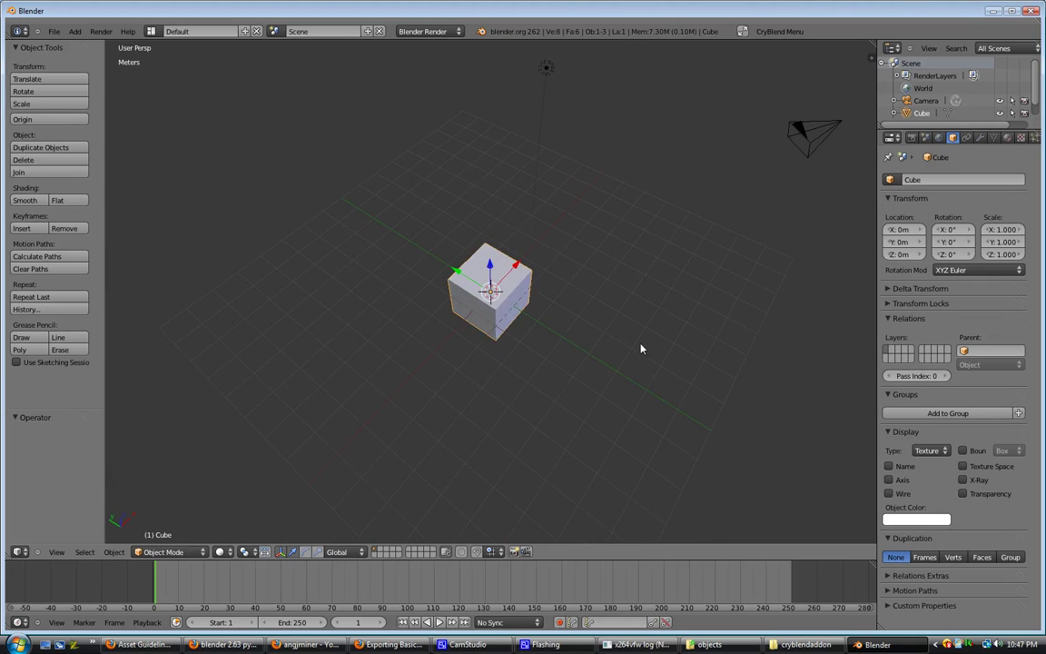
middle_click_drag(641, 348, 618, 342)
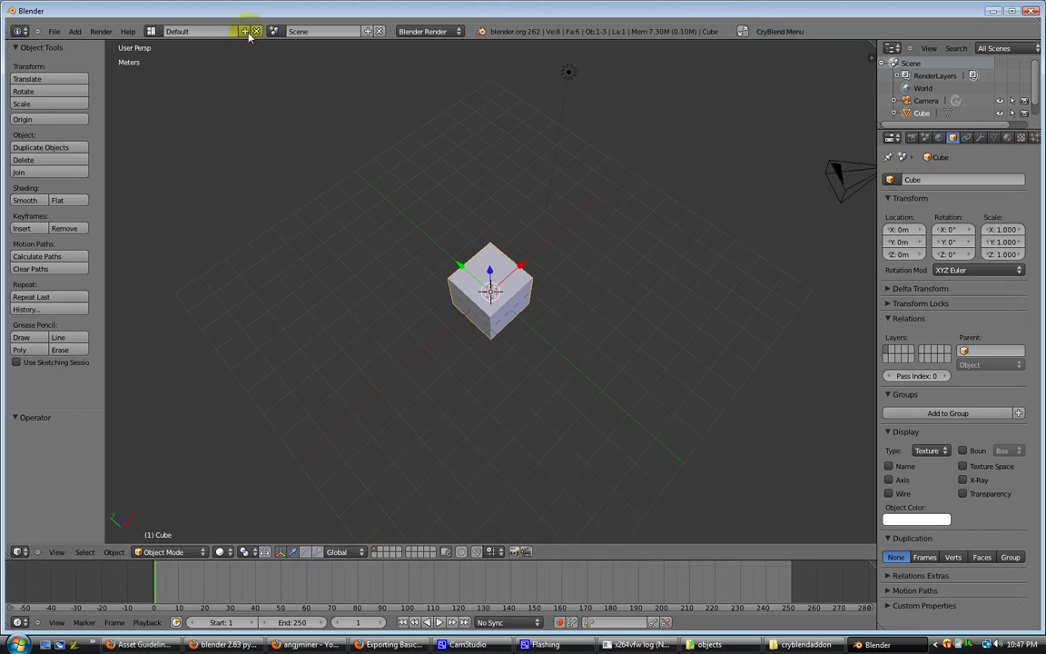
middle_click_drag(647, 213, 622, 314)
key("KP_1")
key("KP_7")
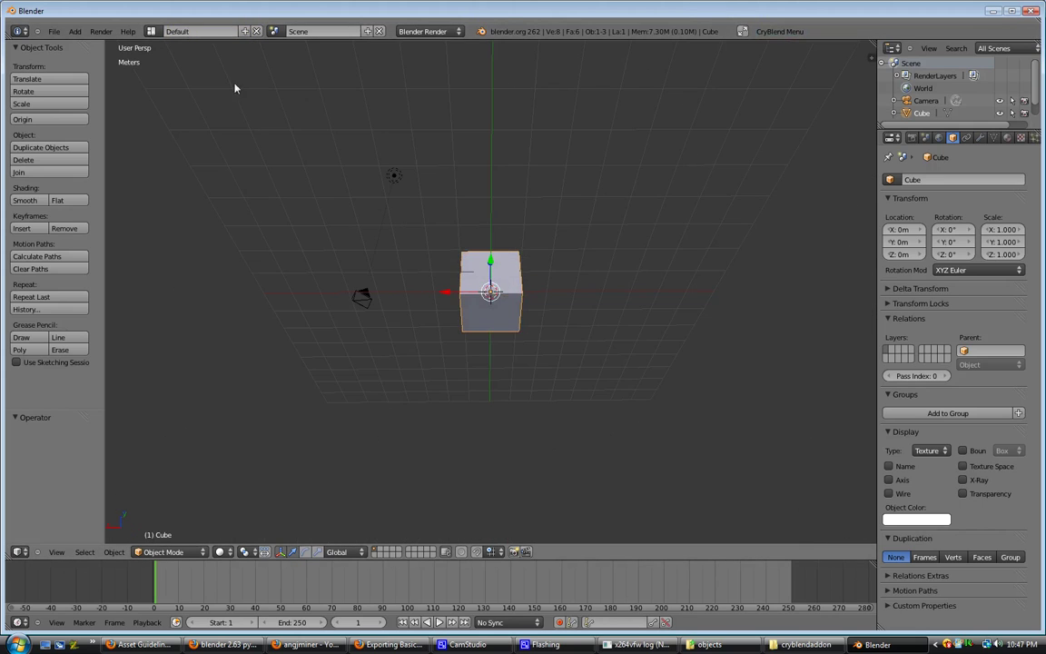
middle_click_drag(155, 63, 368, 201)
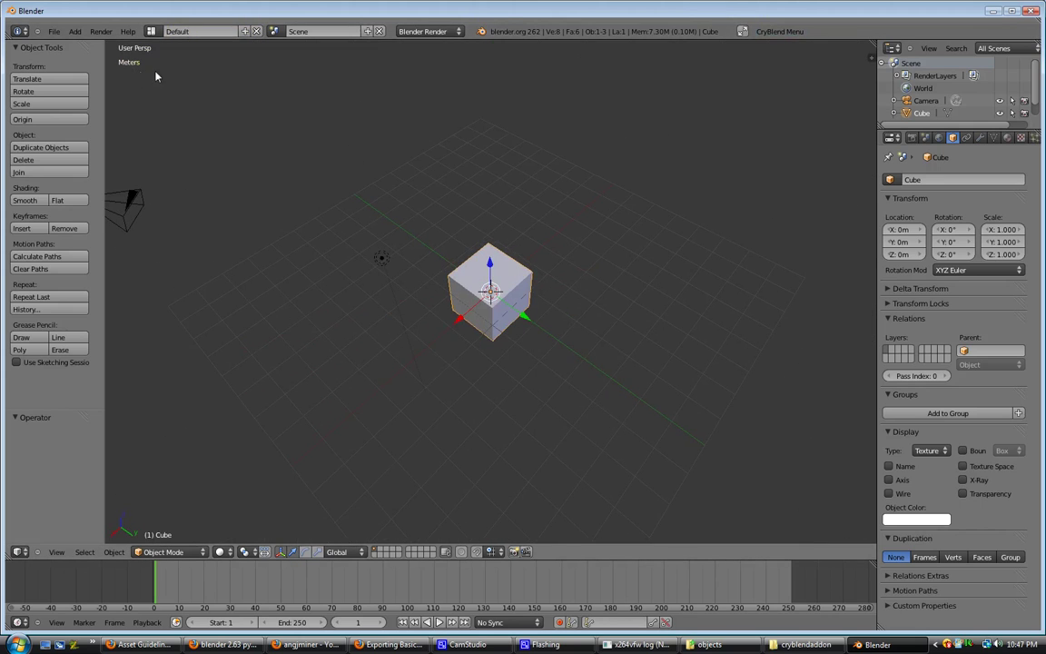
scroll(422, 243, "up", 3)
middle_click_drag(418, 233, 493, 271)
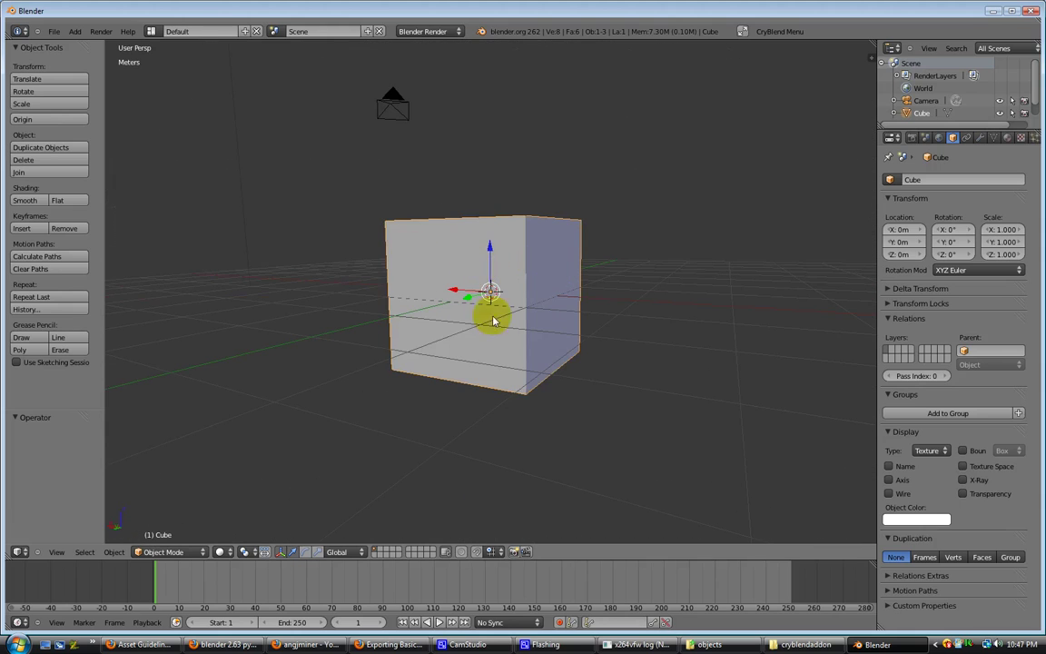
middle_click_drag(493, 320, 519, 344)
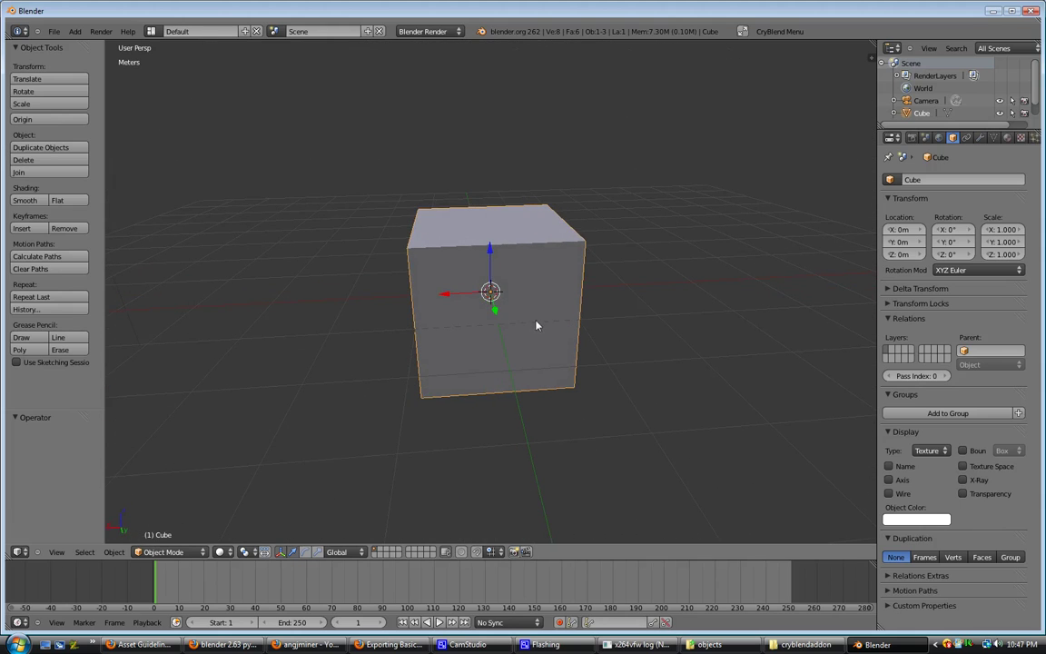
middle_click_drag(519, 346, 618, 381)
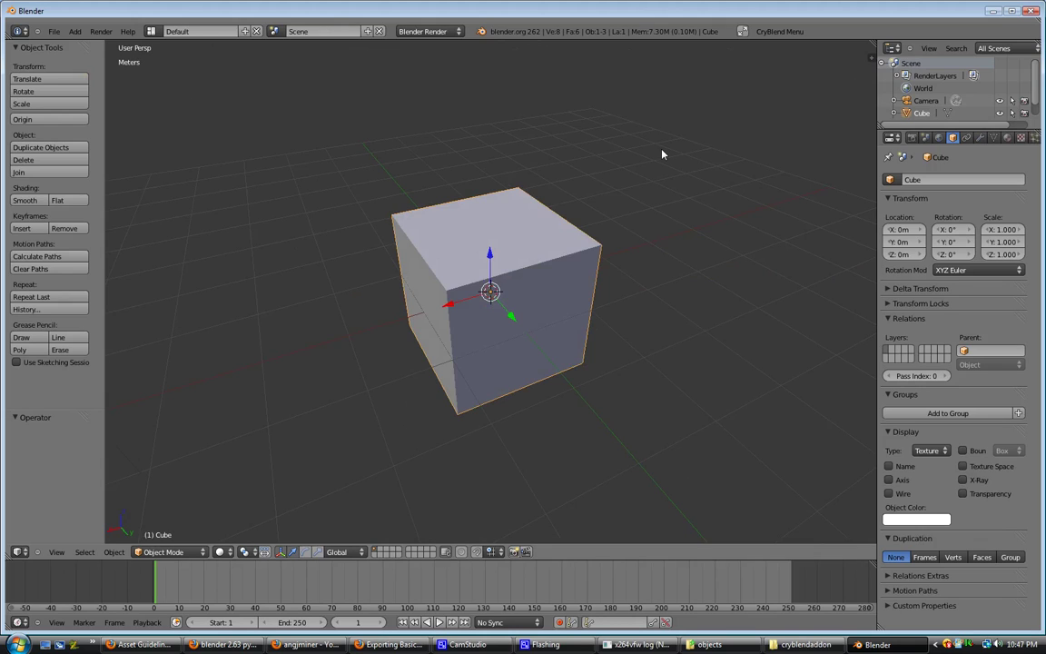
Open CryBlend's Export To Game browser, toggle Run RC and Do Materials, then close it
left_click(779, 31)
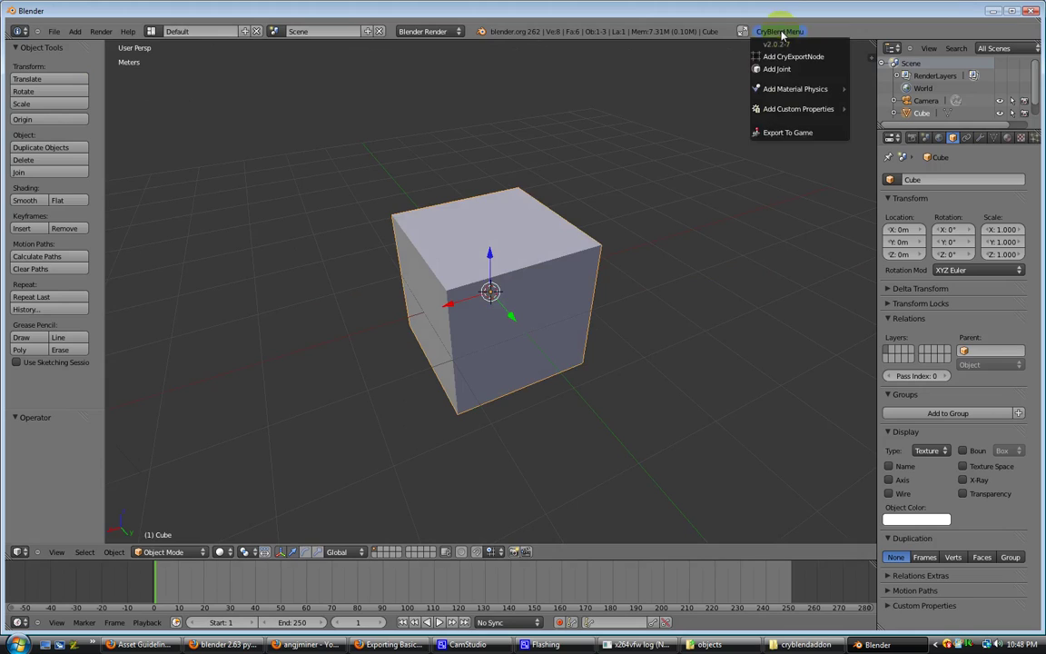
left_click(798, 133)
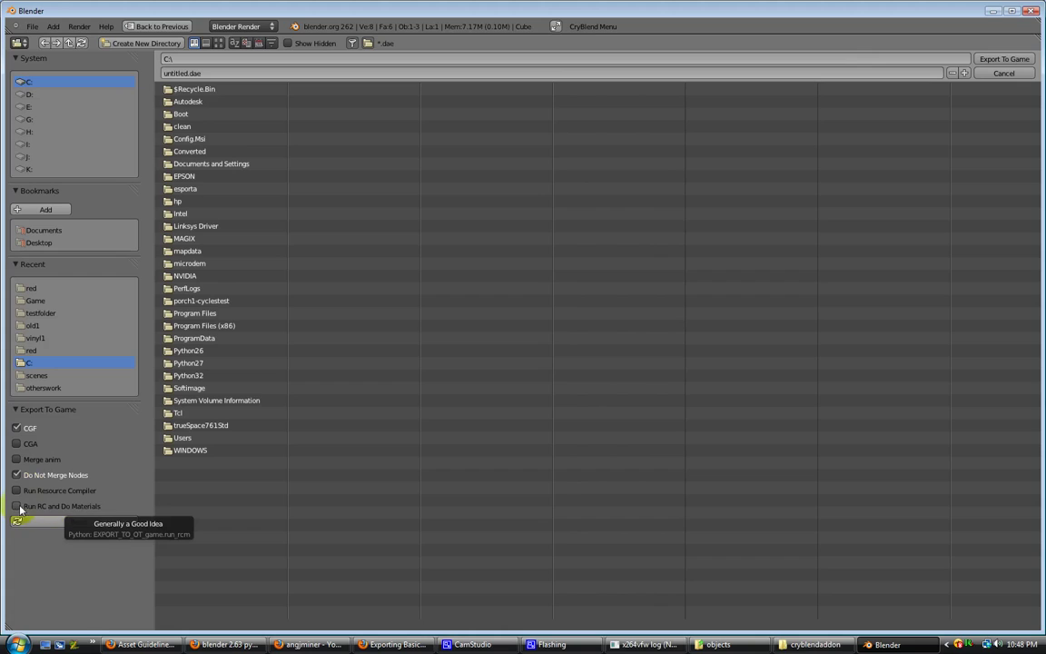
left_click(63, 507)
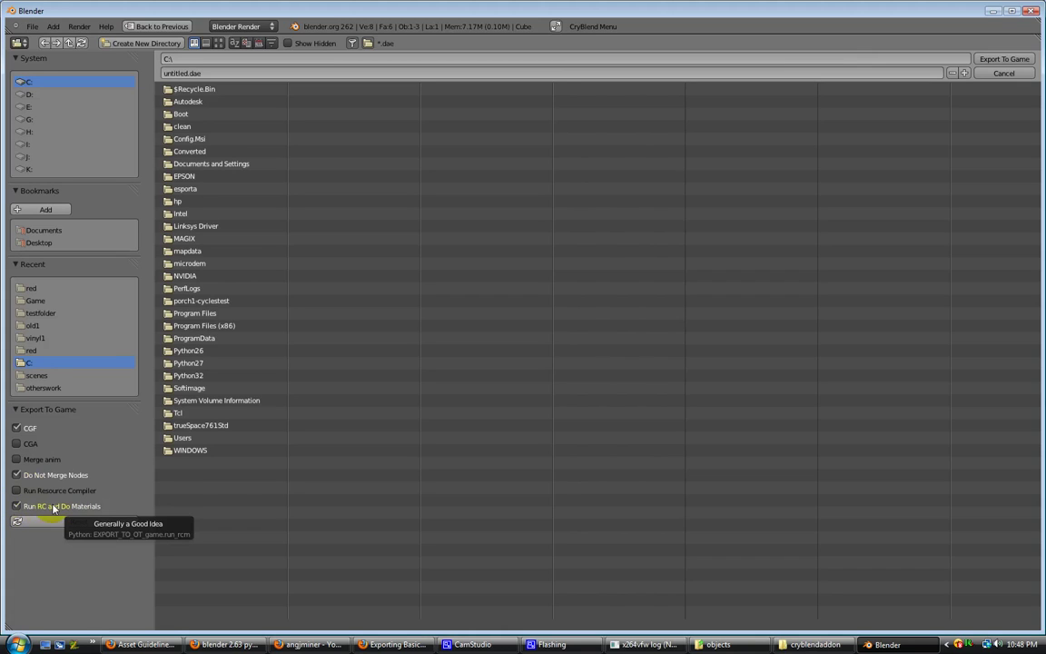
left_click(22, 507)
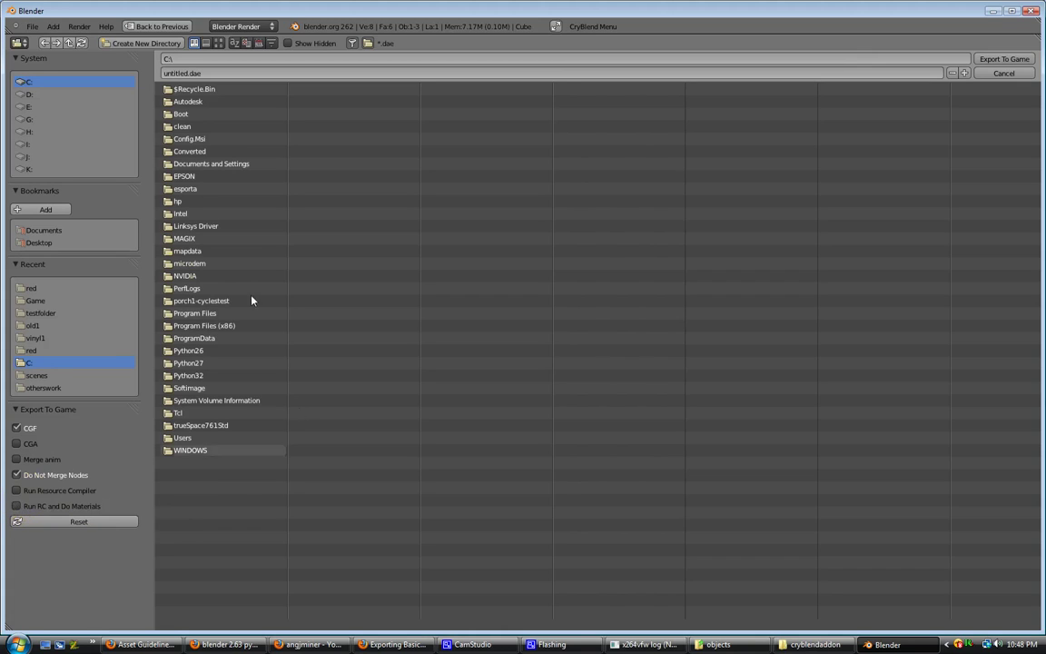
left_click(1001, 72)
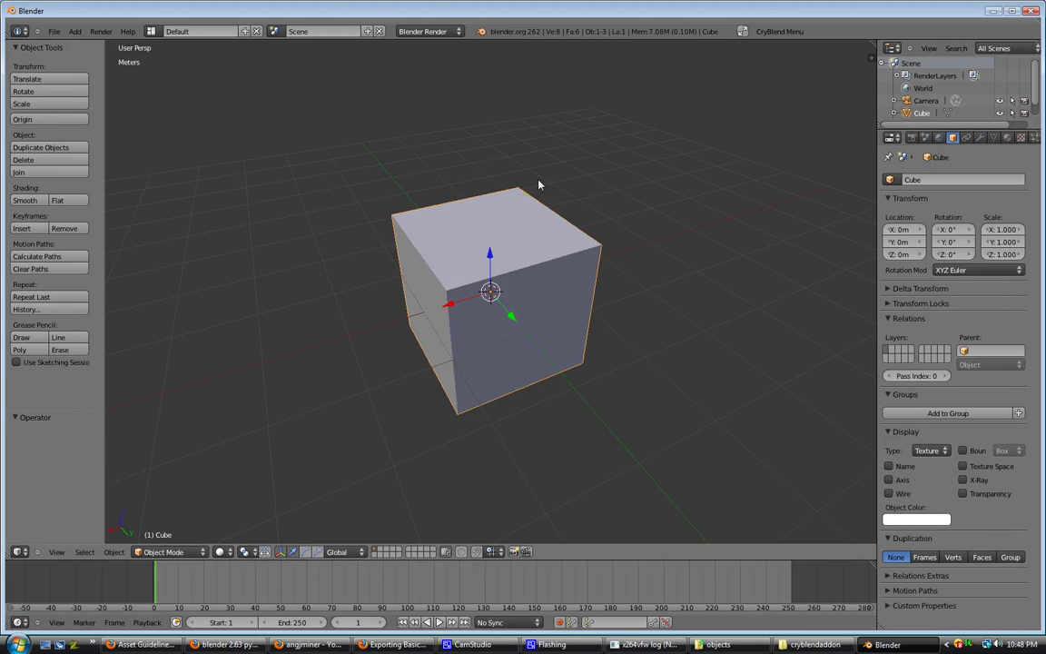
Start saving the scene and browse to the CryENGINE SDK's Game\objects\blender folder
left_click(53, 30)
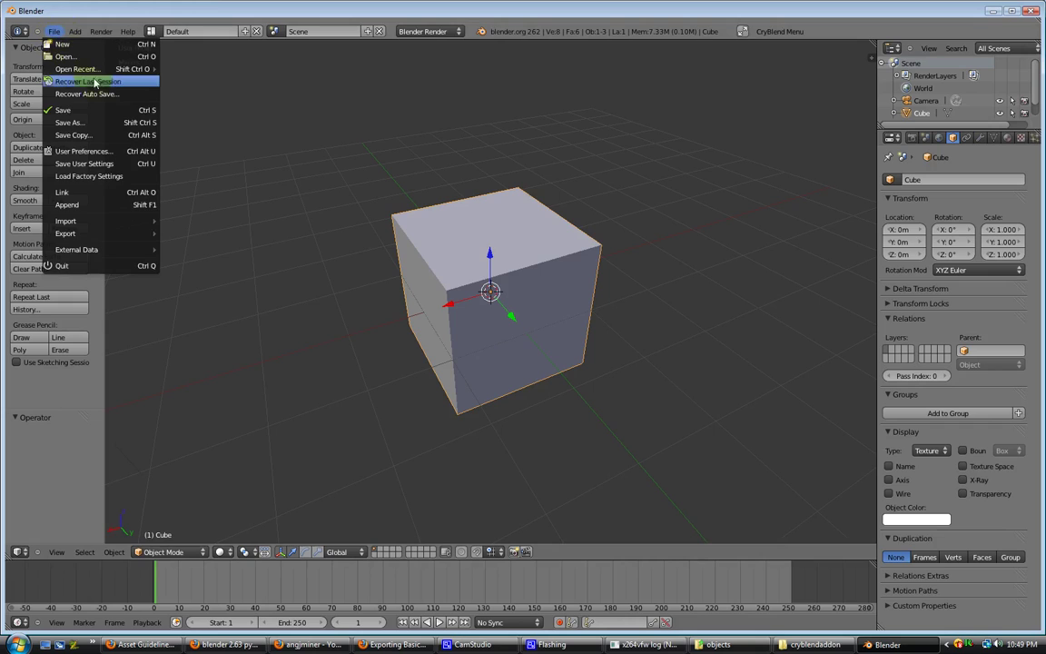
left_click(84, 118)
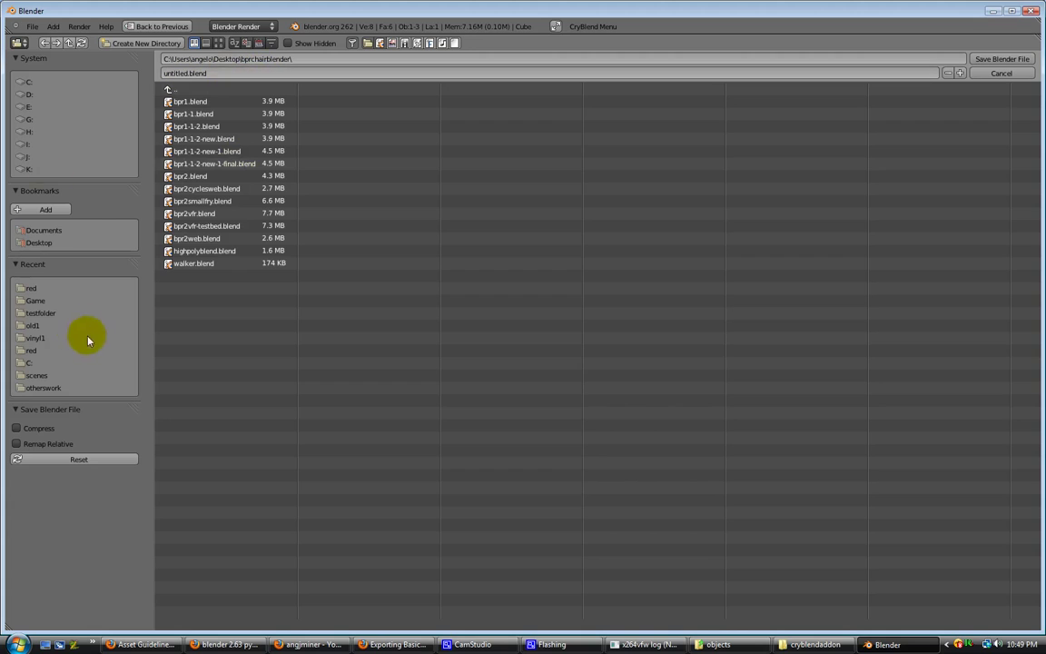
left_click(37, 117)
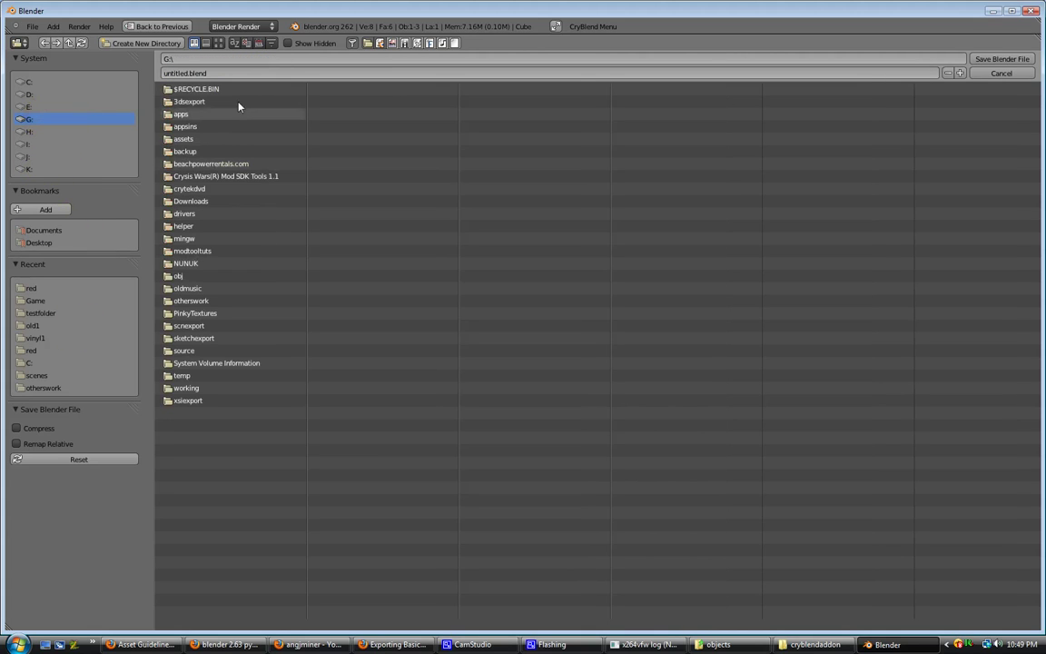
left_click(219, 116)
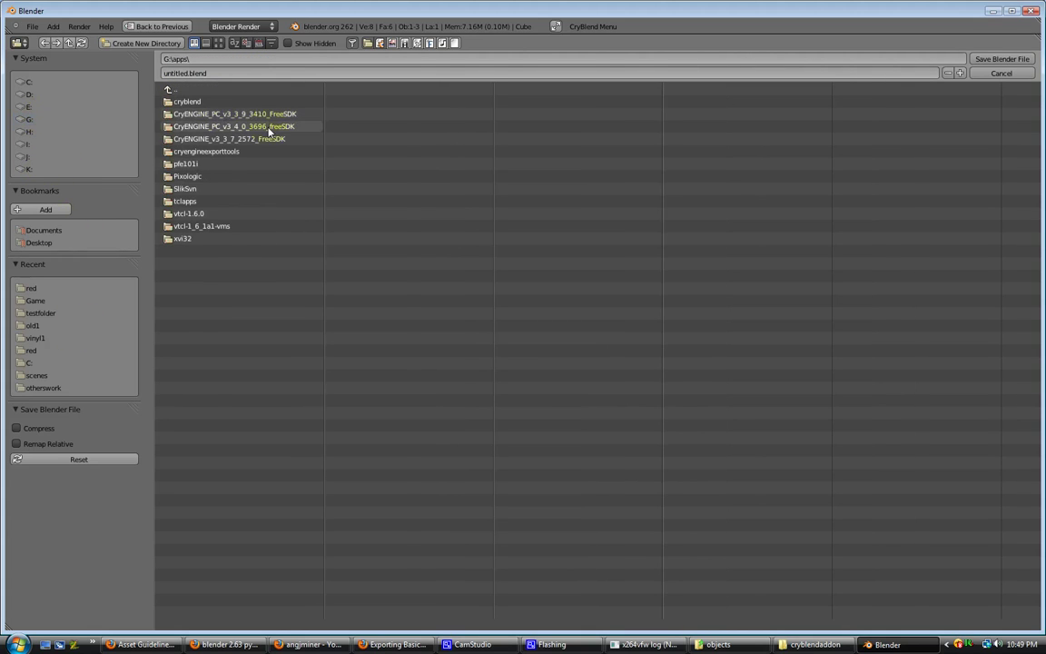
left_click(254, 115)
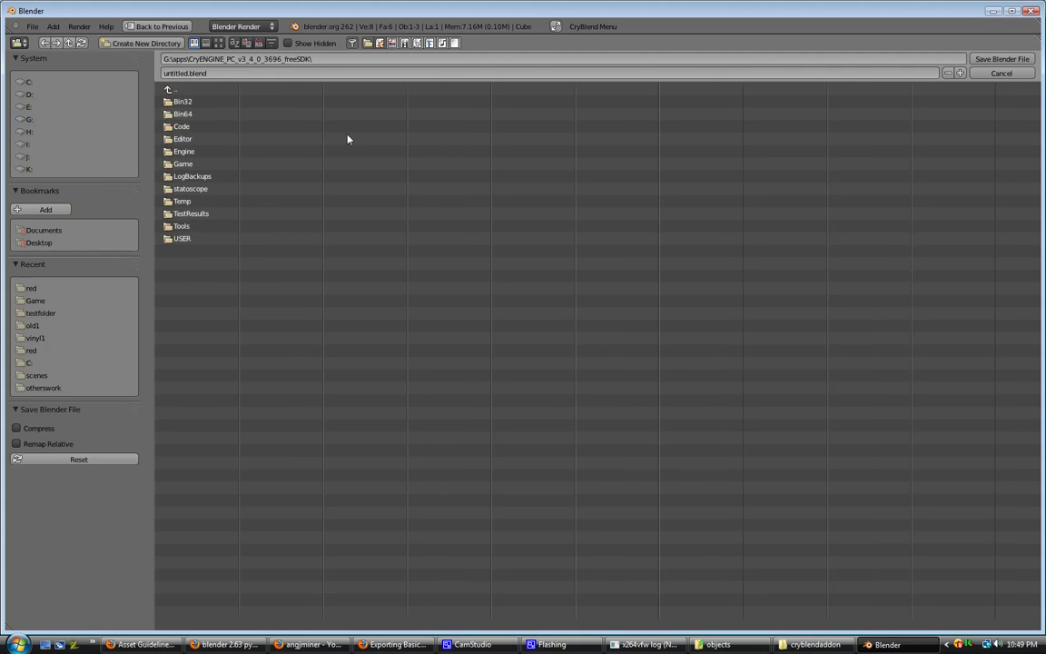
left_click(182, 163)
left_click(192, 128)
left_click(186, 102)
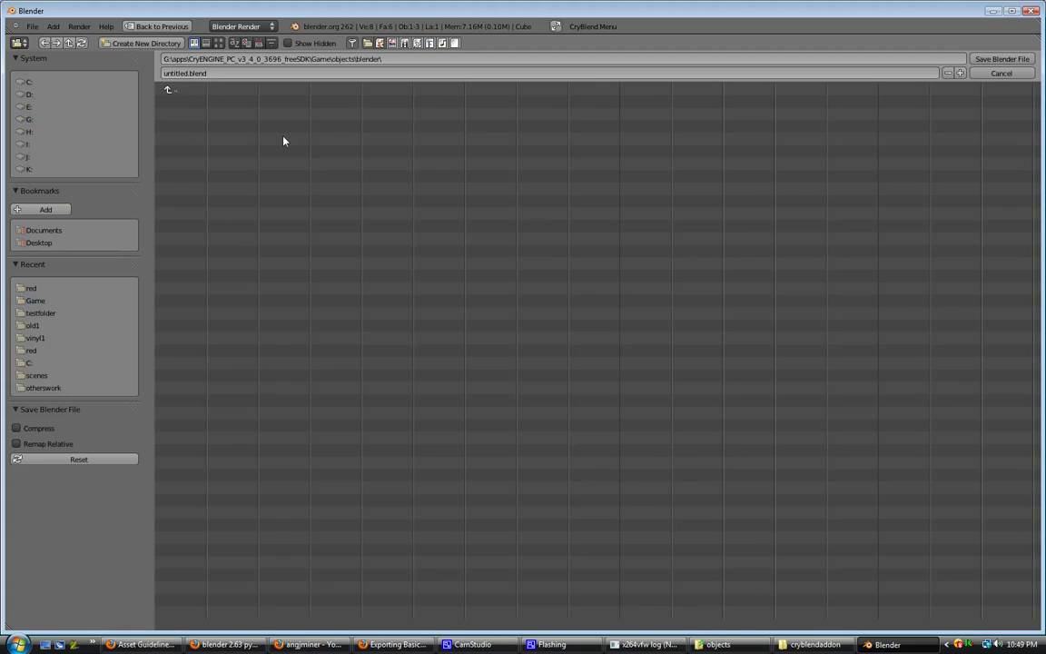
Name the file basicexport.blend
double_click(177, 74)
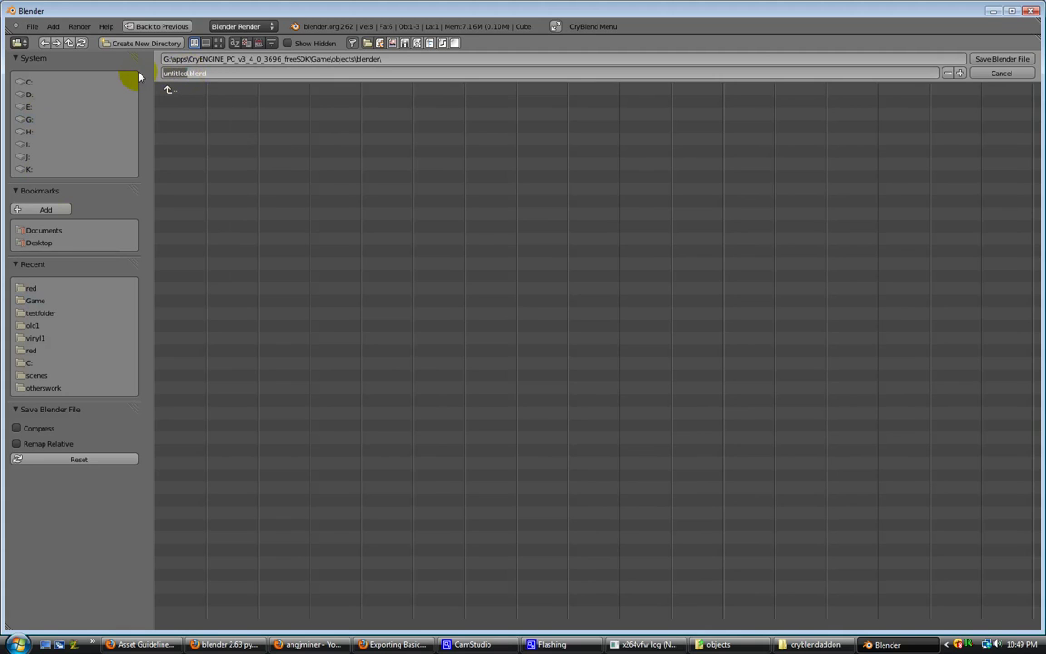
type("basics")
type("xport")
left_click(1002, 60)
Save basicexport.blend and widen the Properties editor
left_click(1001, 60)
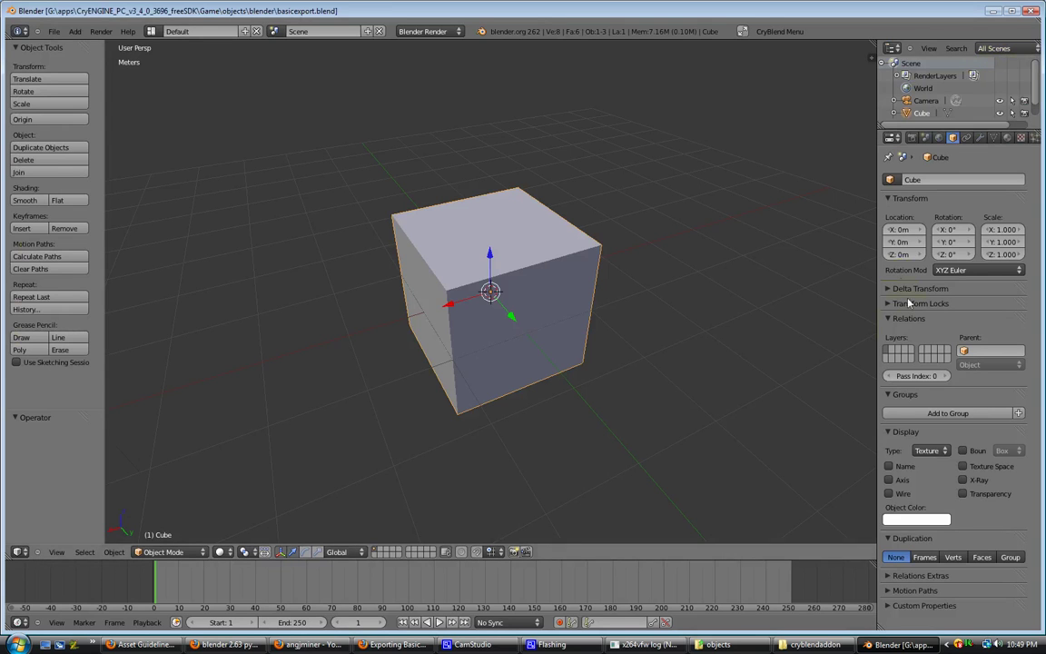
left_click_drag(879, 255, 766, 255)
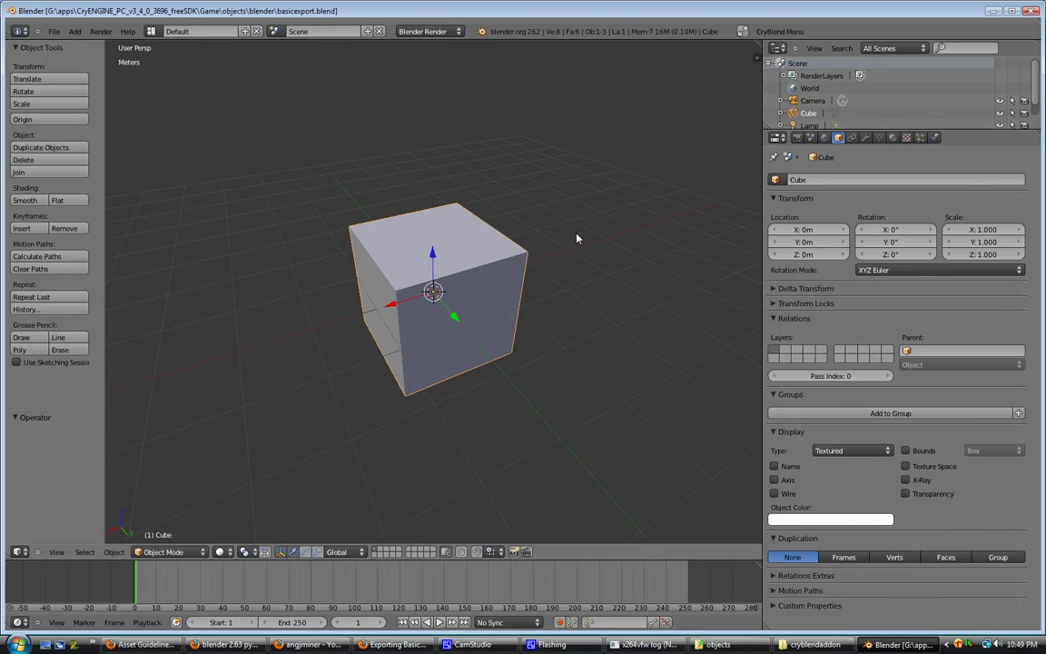
left_click(785, 32)
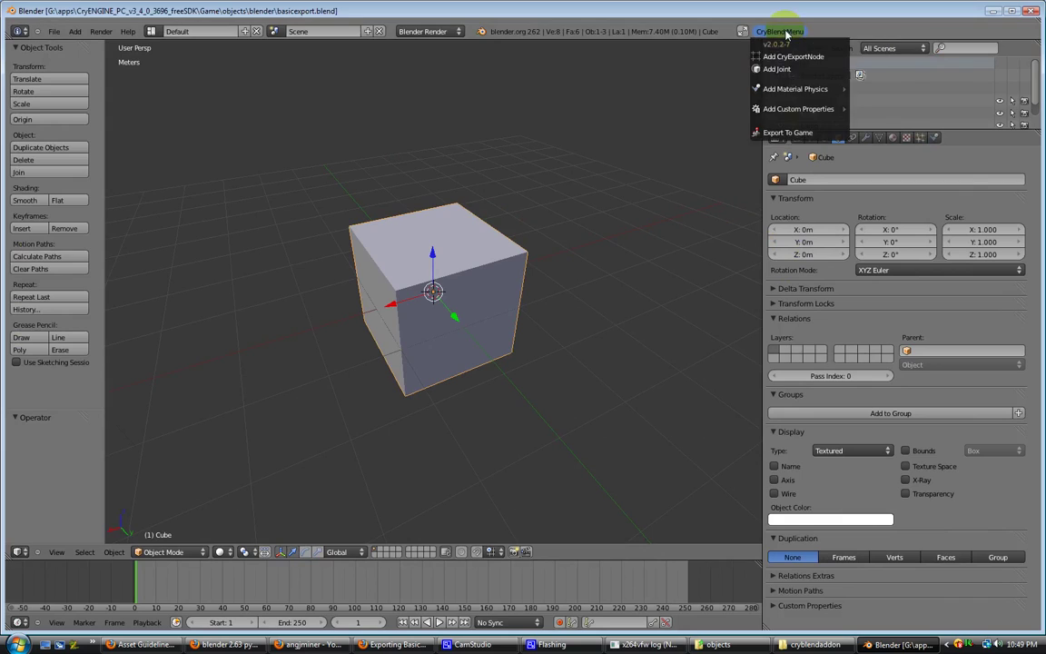
right_click(496, 260)
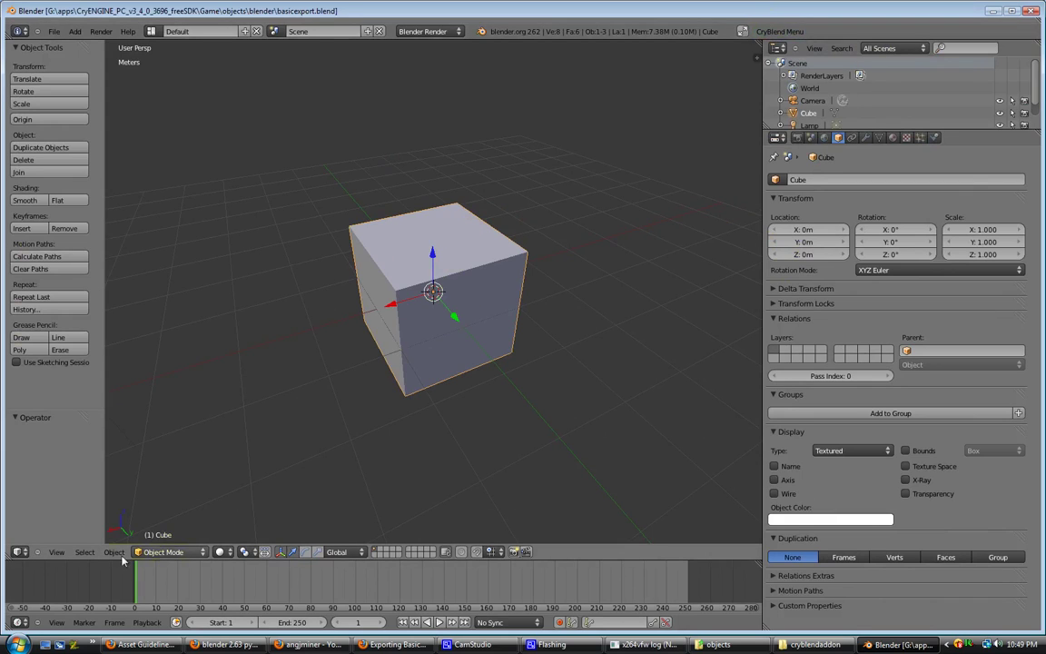
Enter Edit Mode, apply Mesh > UV Unwrap > Unwrap, then return to Object Mode
left_click(164, 551)
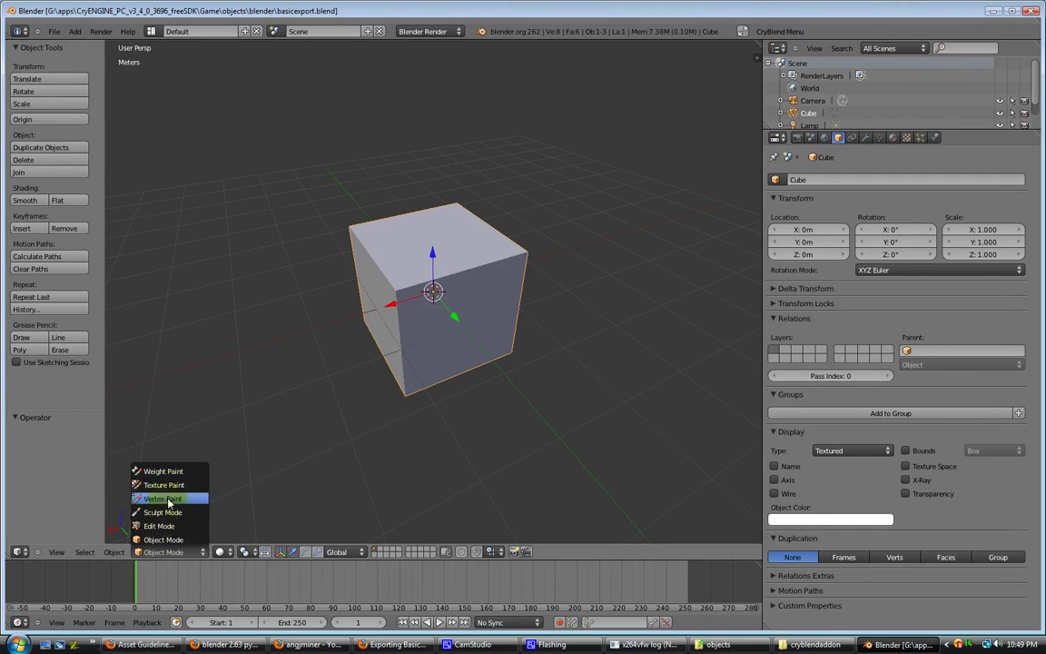
left_click(159, 526)
left_click(110, 551)
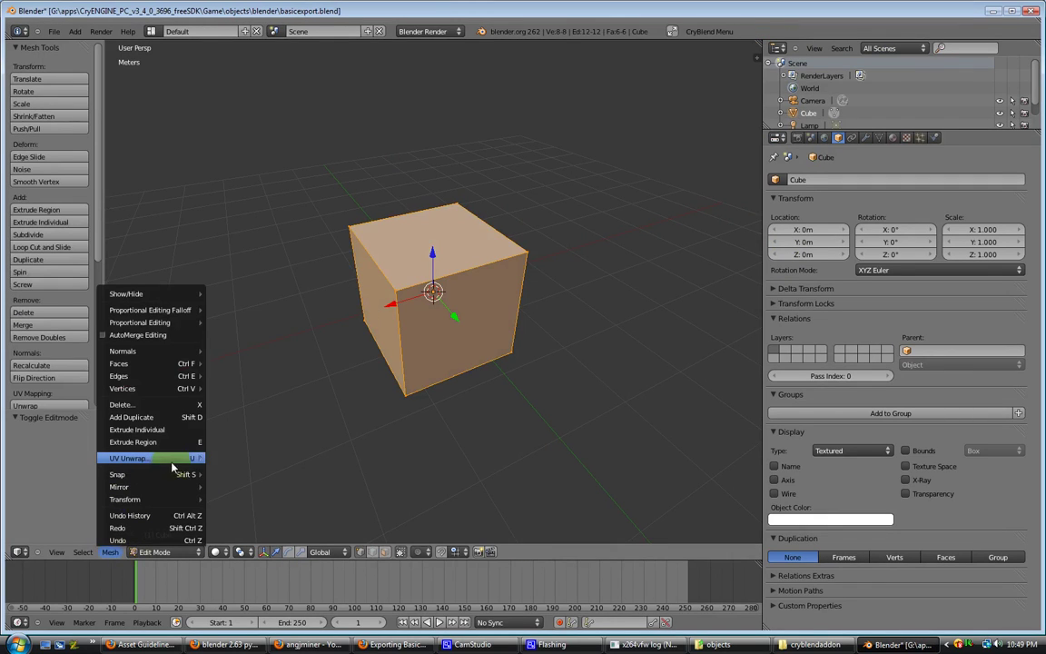
mouse_move(172, 458)
left_click(238, 459)
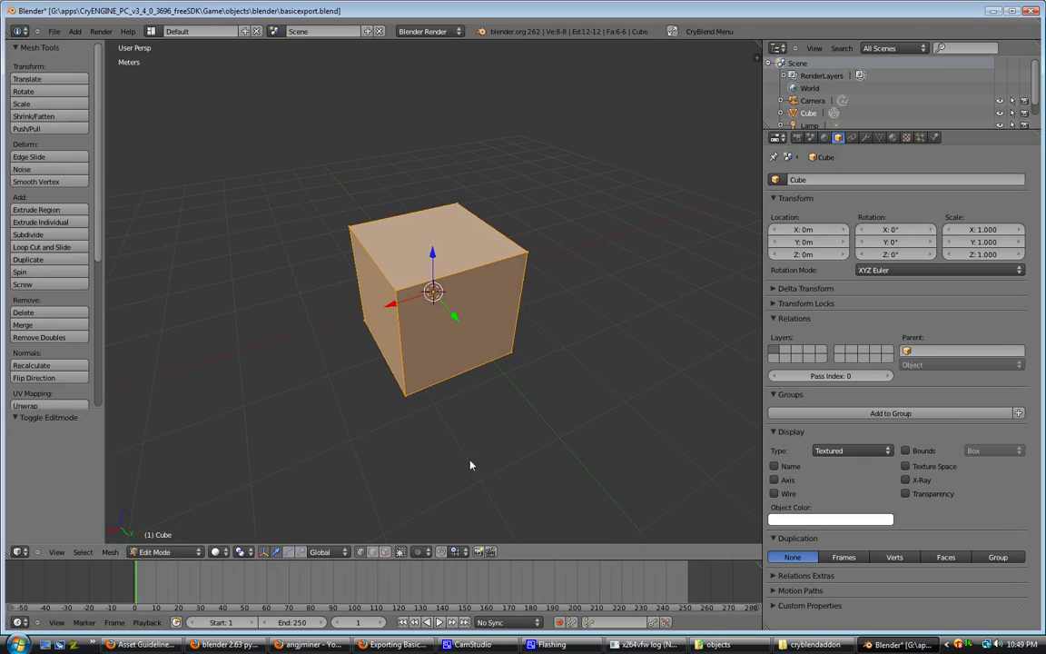
left_click(159, 551)
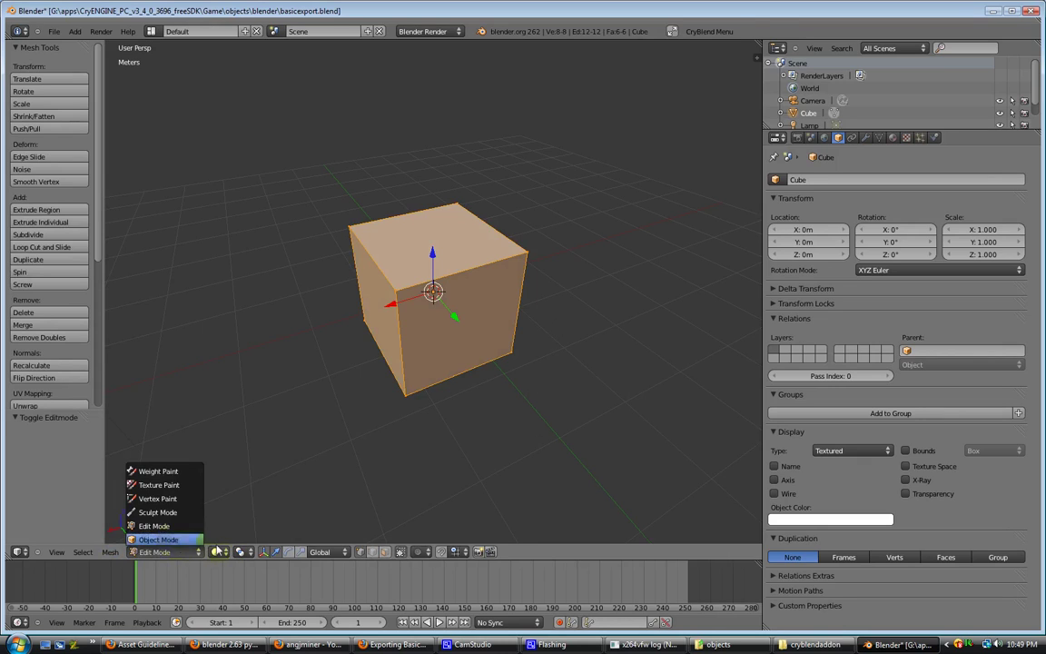
left_click(159, 540)
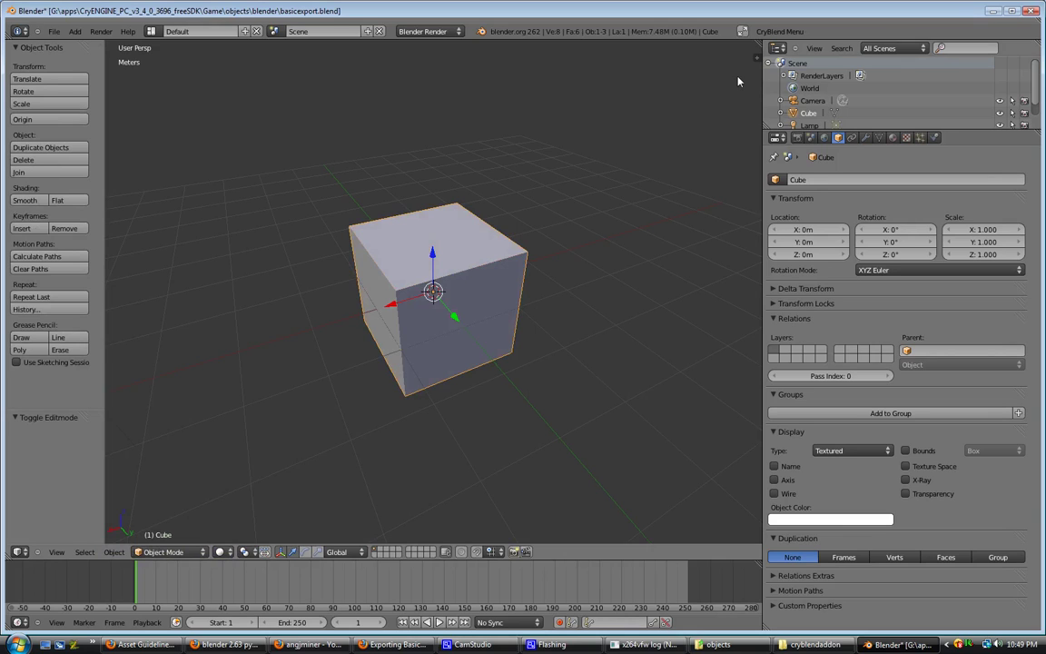
Show the cube's Material tab in a wider Properties editor, ready to rename 'Material'
left_click(879, 137)
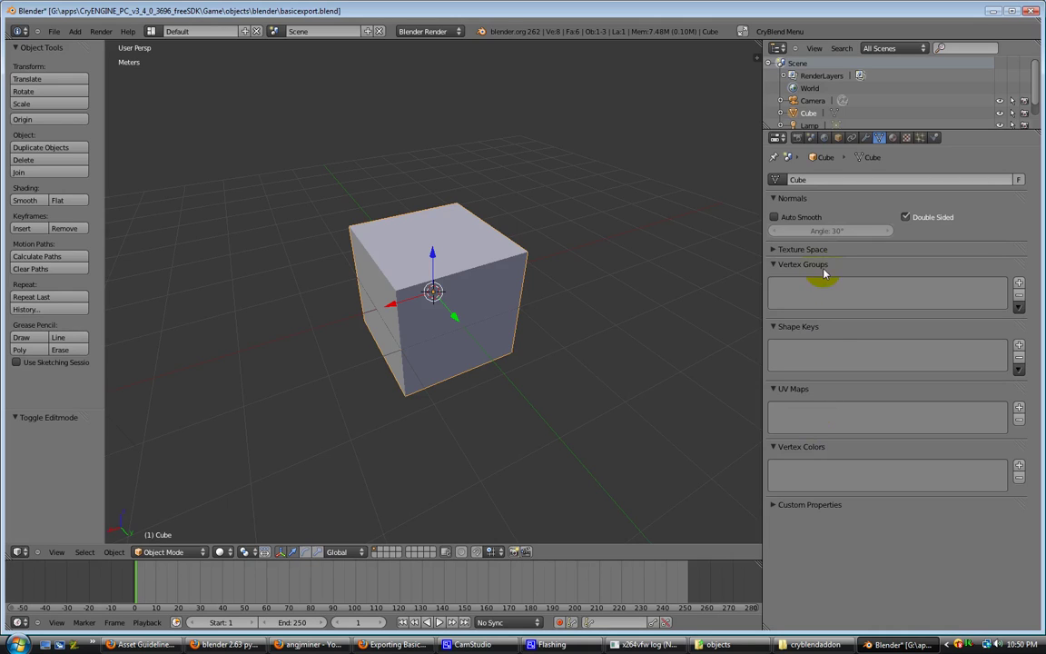
left_click(893, 137)
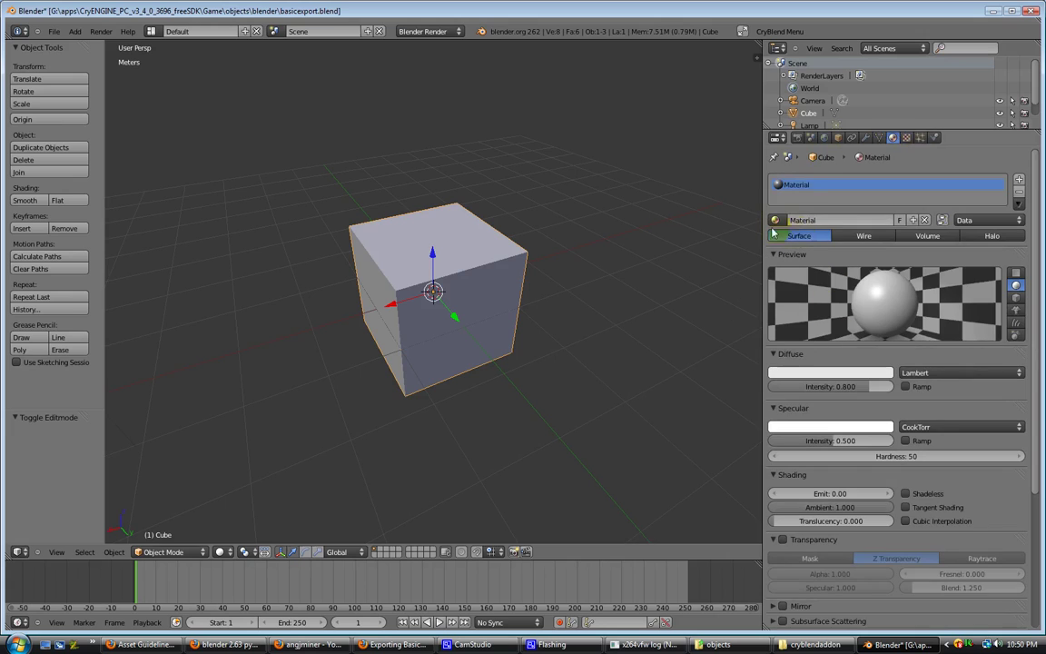
left_click_drag(763, 234, 612, 229)
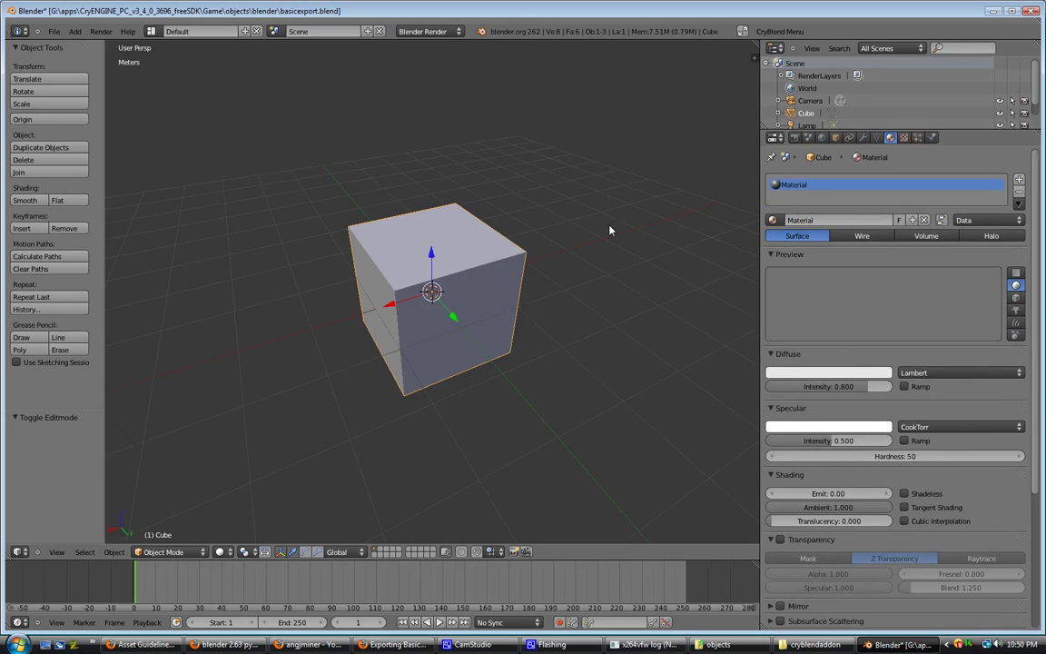
left_click(684, 221)
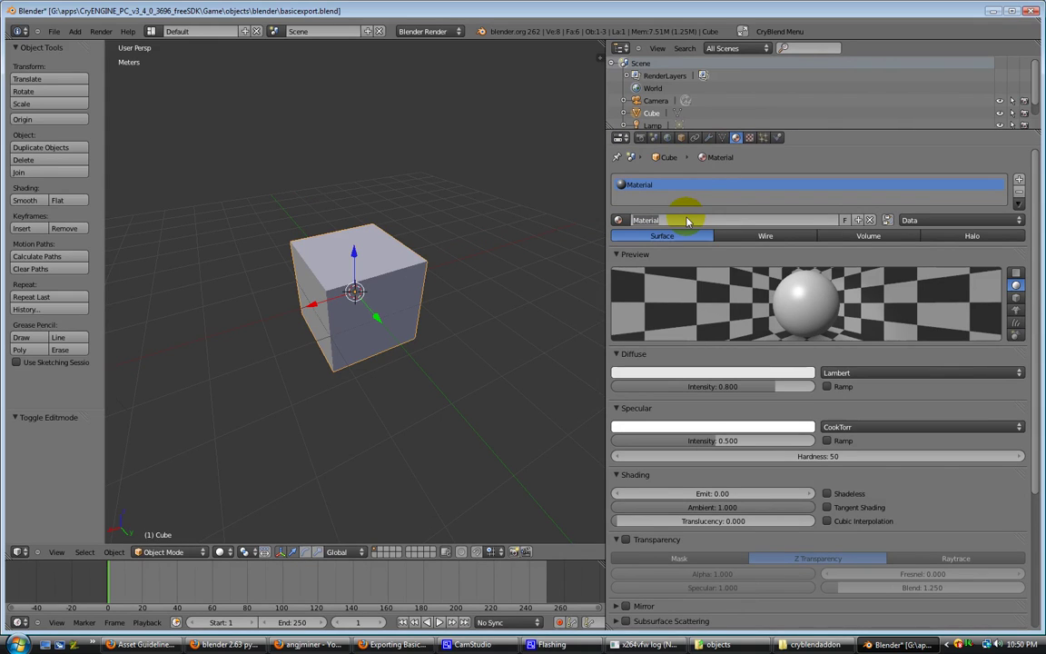
Enter basicexport__1__mat as the cube's material name
type("basicexport__1__mat")
Confirm the material name and append __physDefault via CryBlend's Add Material Physics
key("Return")
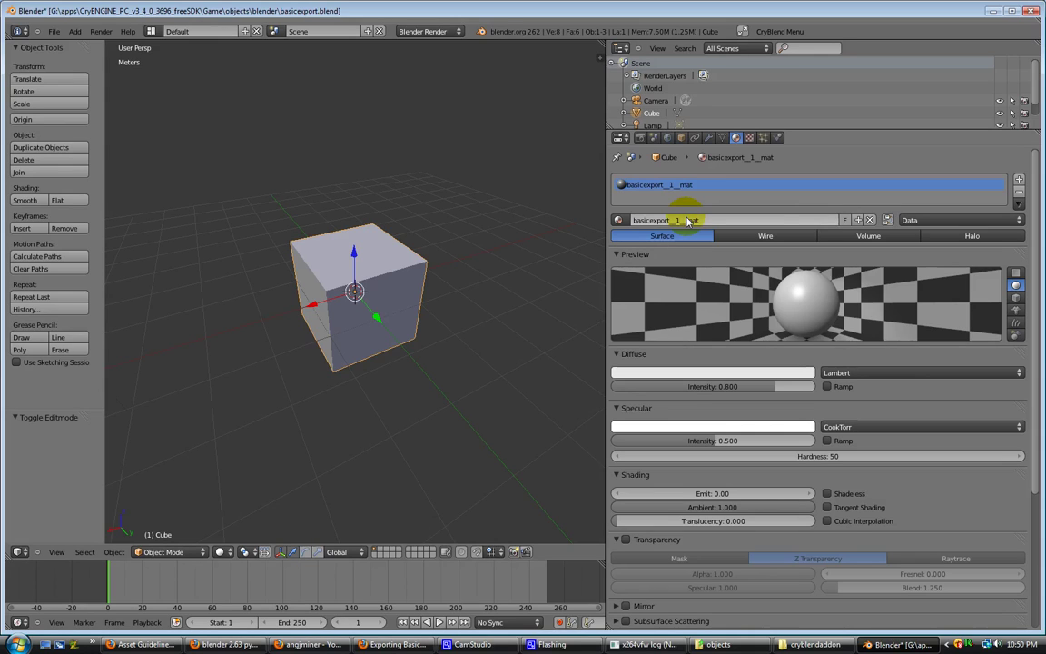
left_click(776, 32)
mouse_move(799, 90)
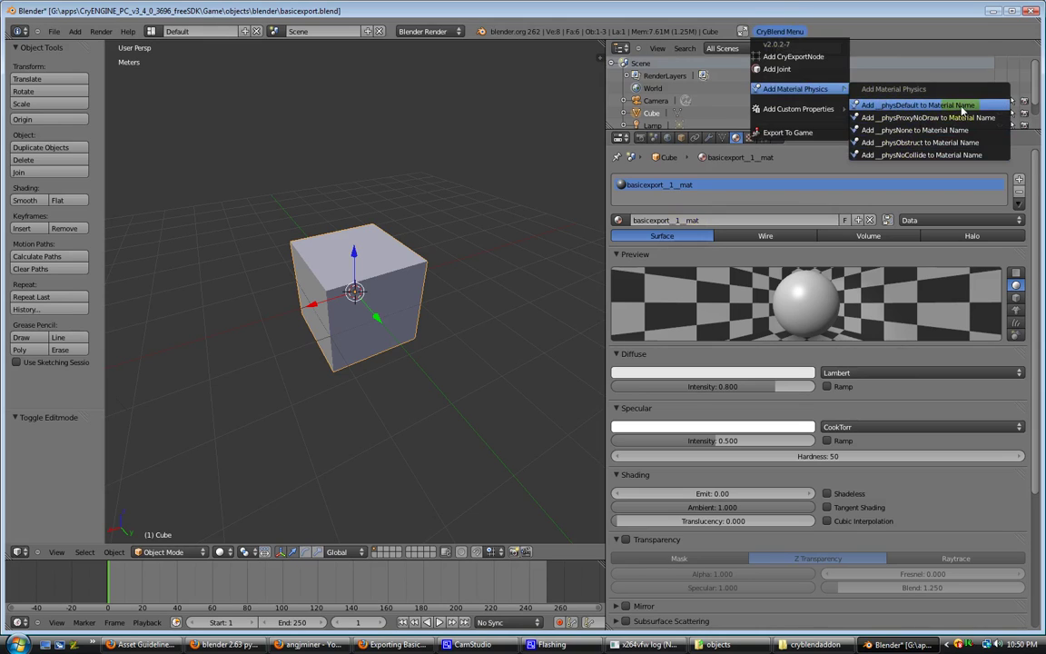
left_click(904, 107)
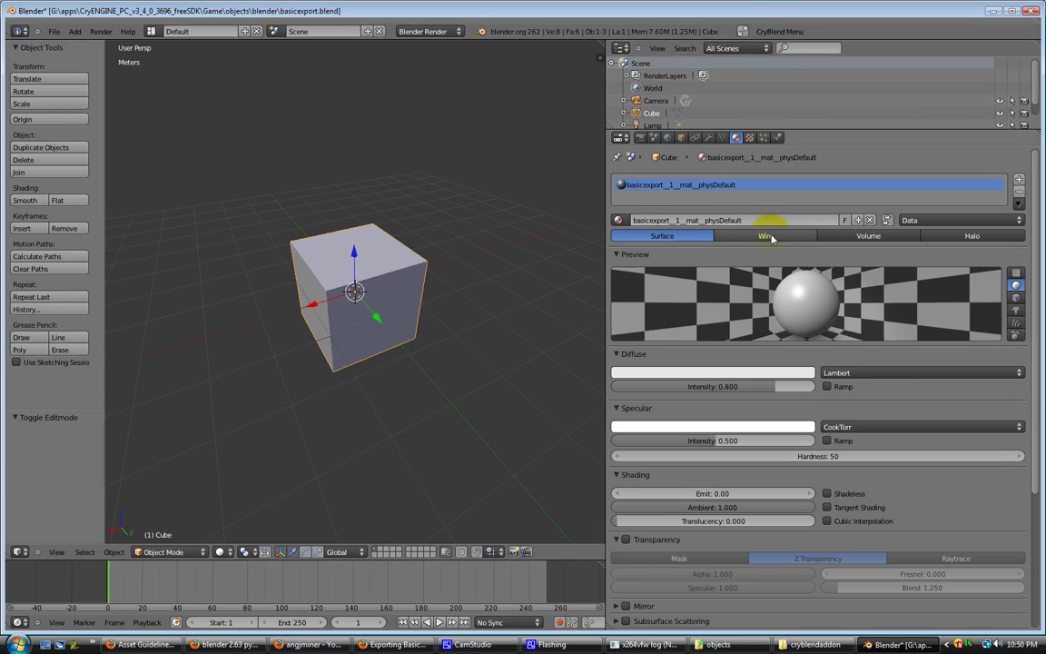
Add a CryExportNode named basicexport for the cube
left_click(779, 31)
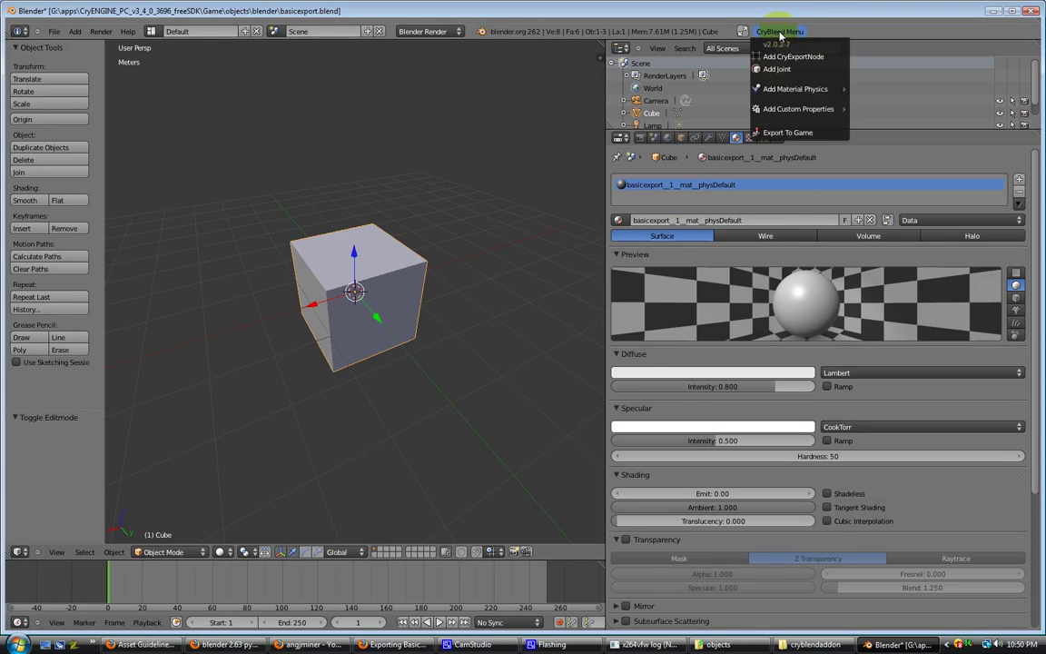
left_click(795, 58)
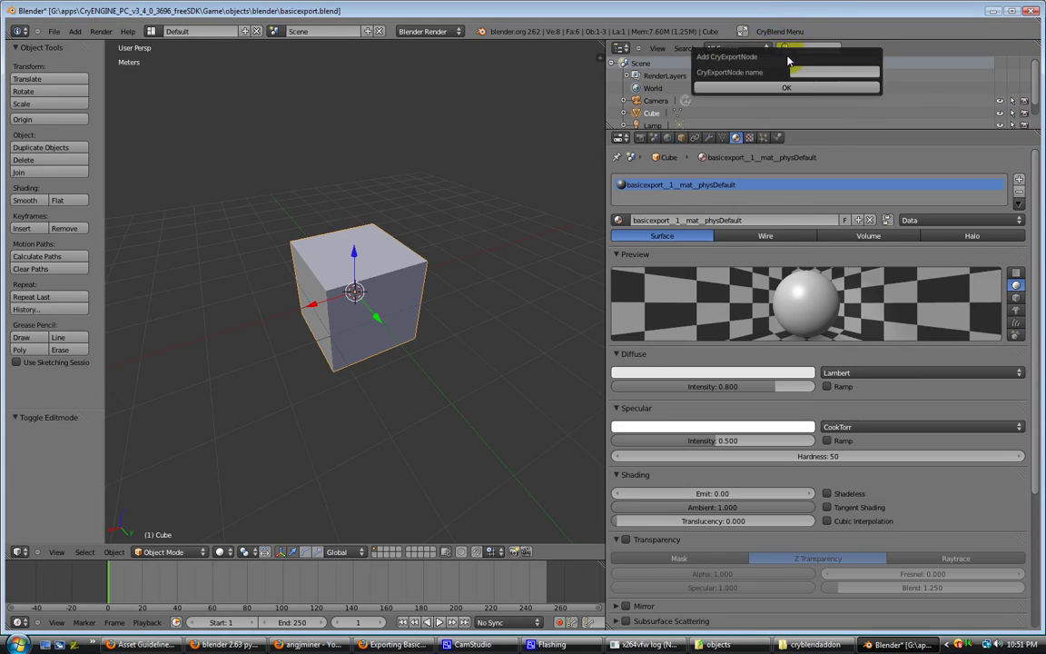
left_click(808, 74)
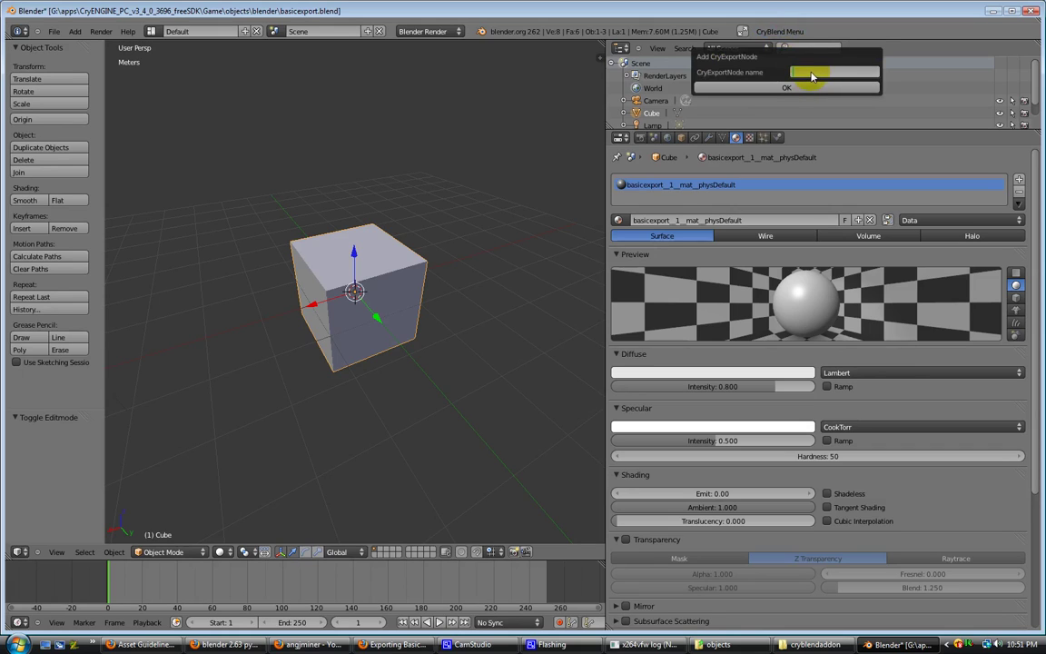
type("basicexport")
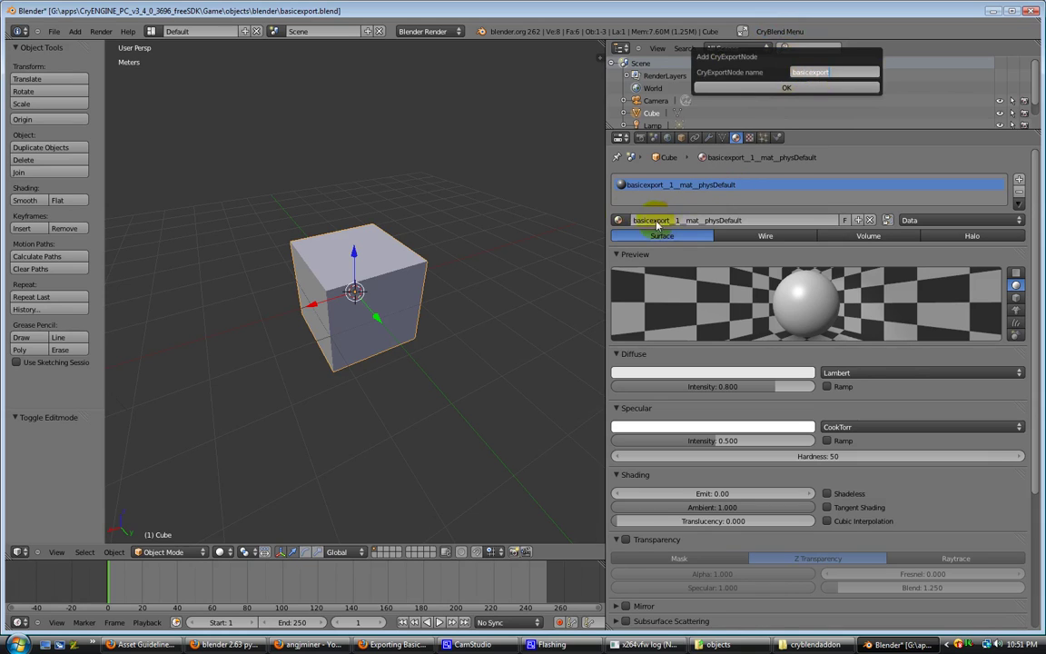
left_click(773, 91)
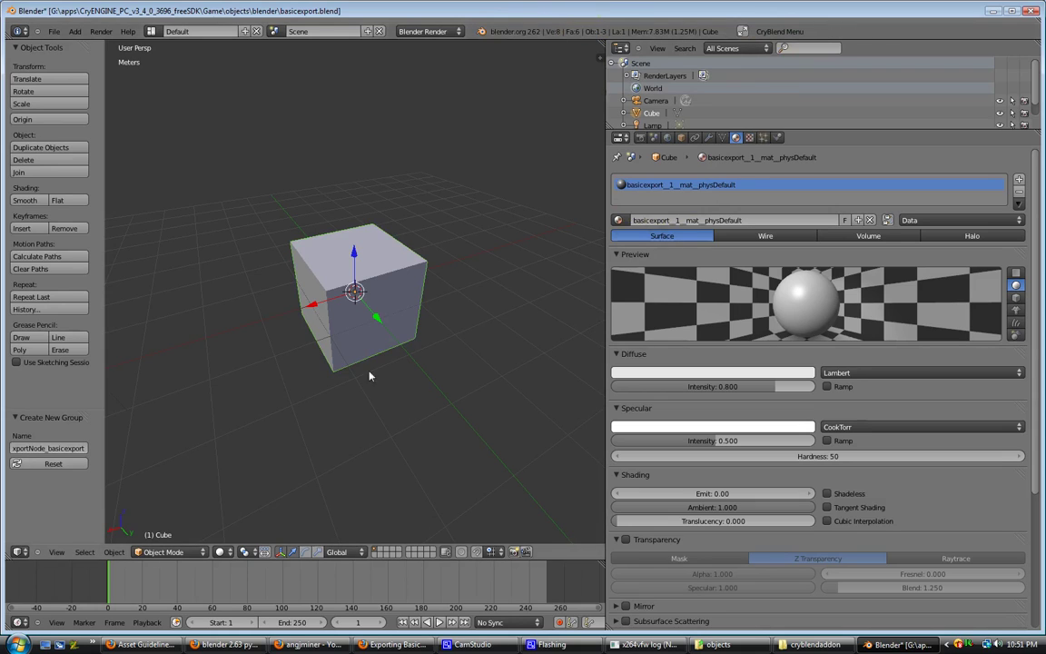
Set the cube material's Tex texture type to Image or Movie
left_click(202, 552)
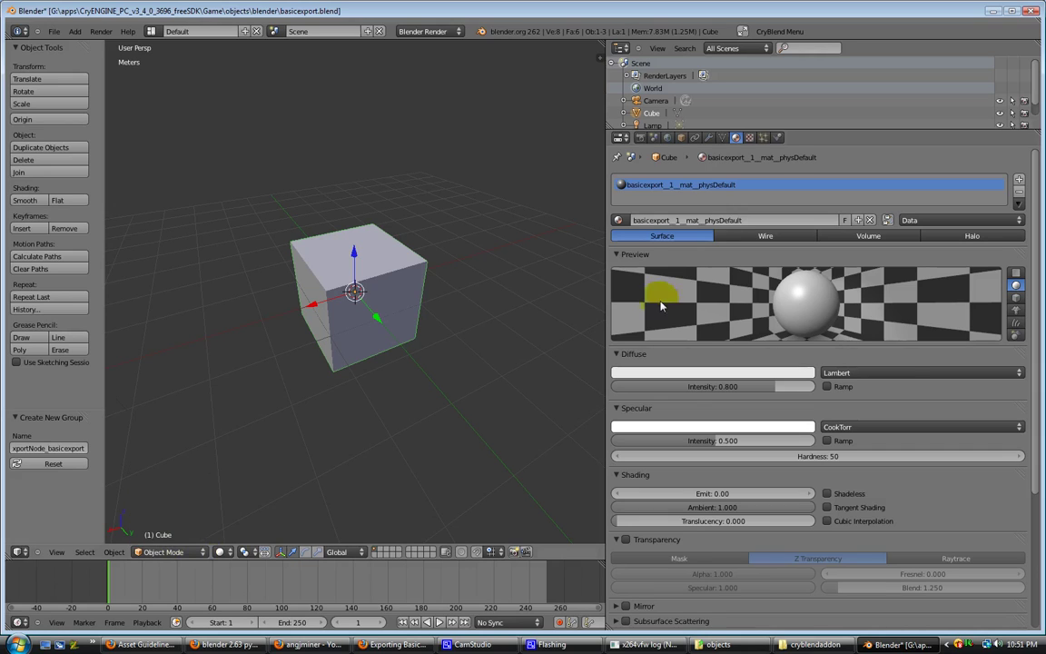
left_click(749, 137)
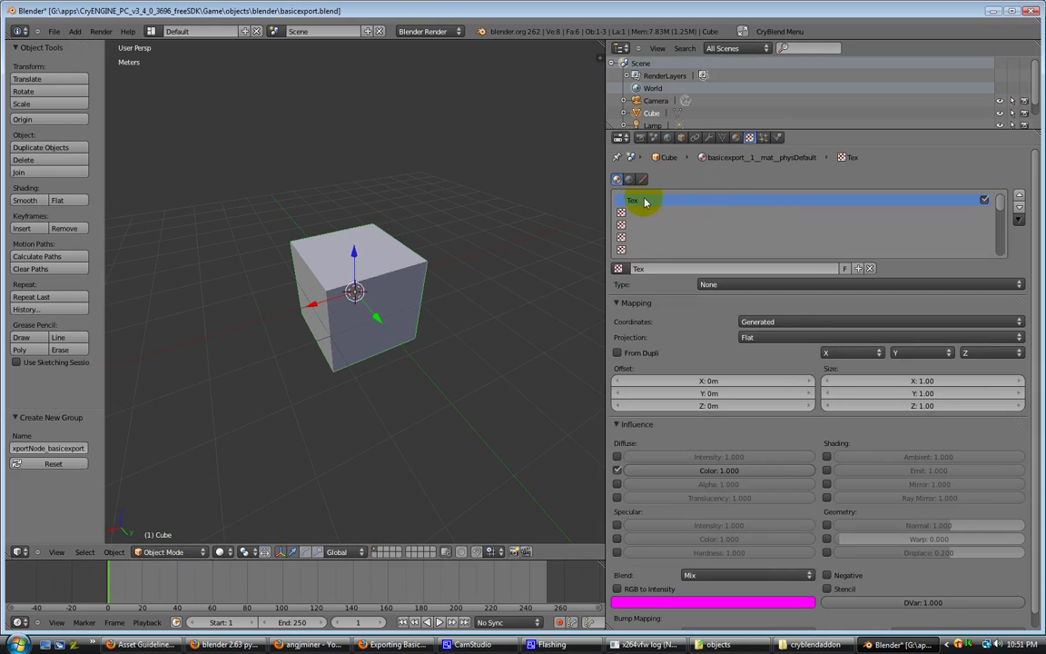
left_click(738, 284)
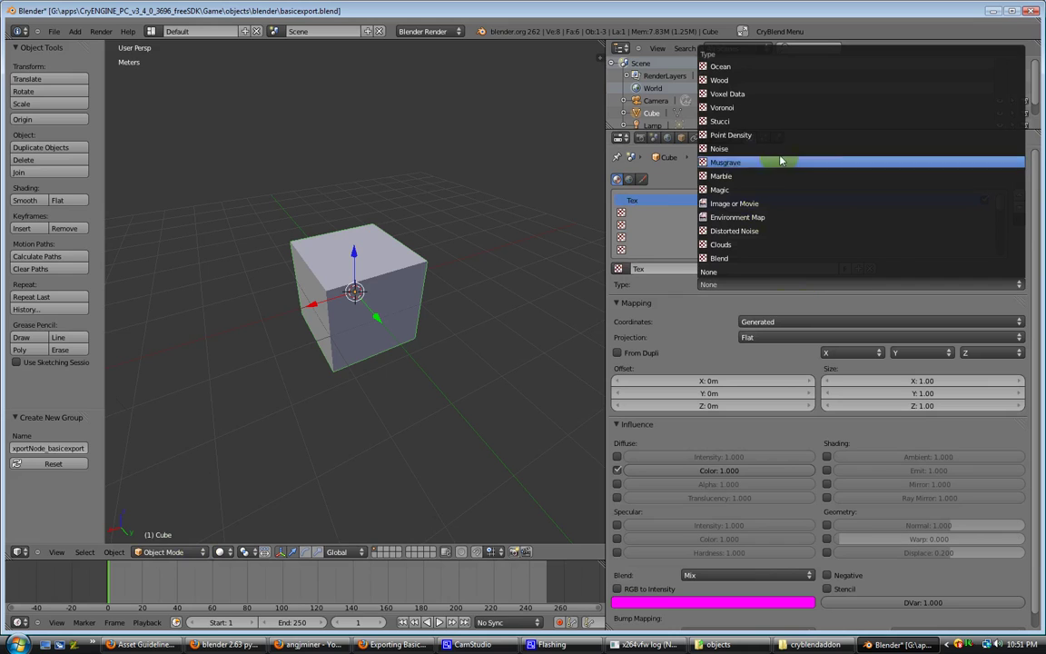
left_click(722, 203)
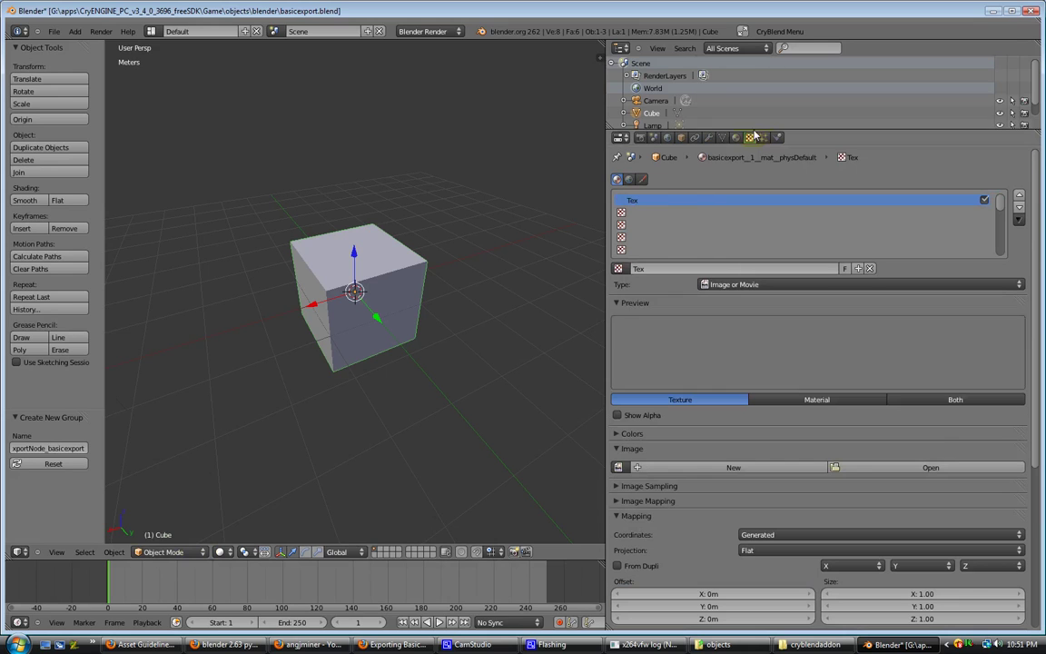
Browse to Game\textures\brick\red and select redbrickdarkgrout_diff.dds
left_click(925, 467)
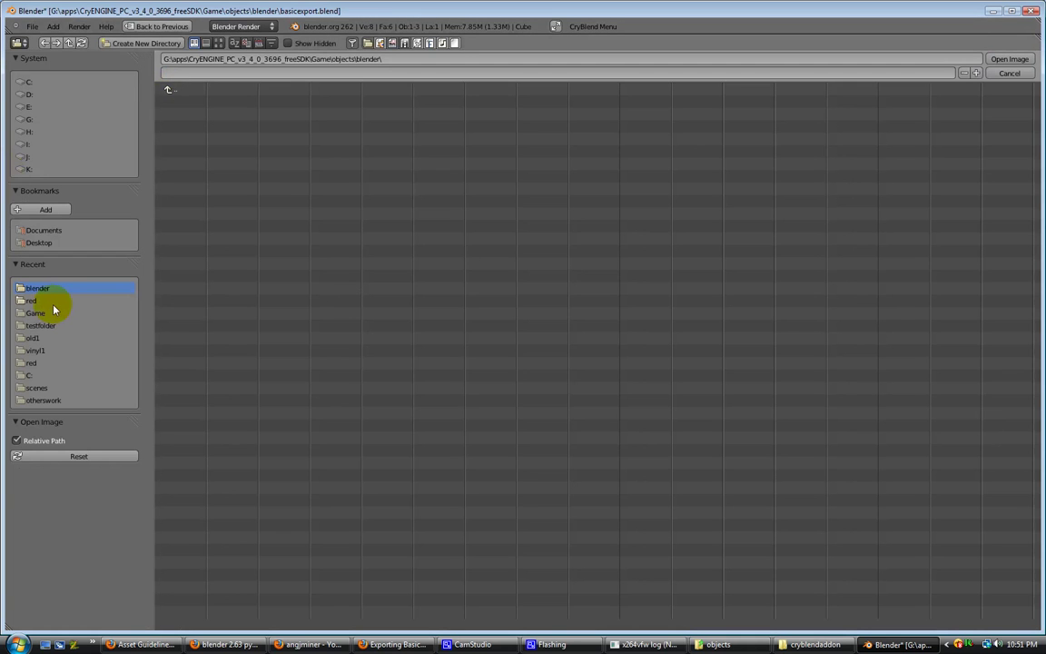
left_click(30, 120)
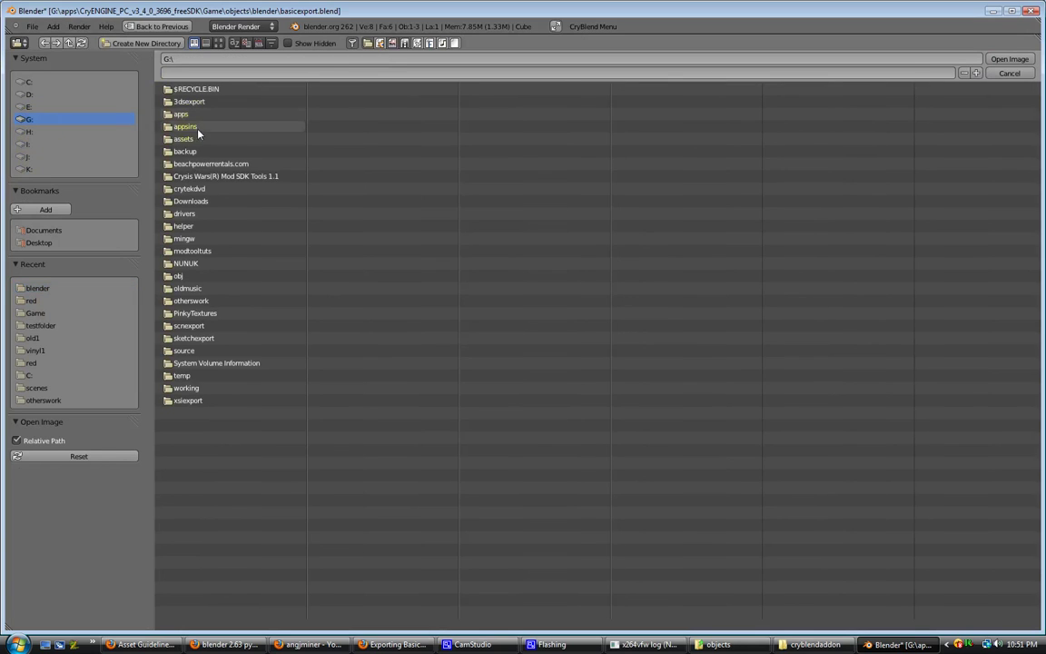
left_click(206, 116)
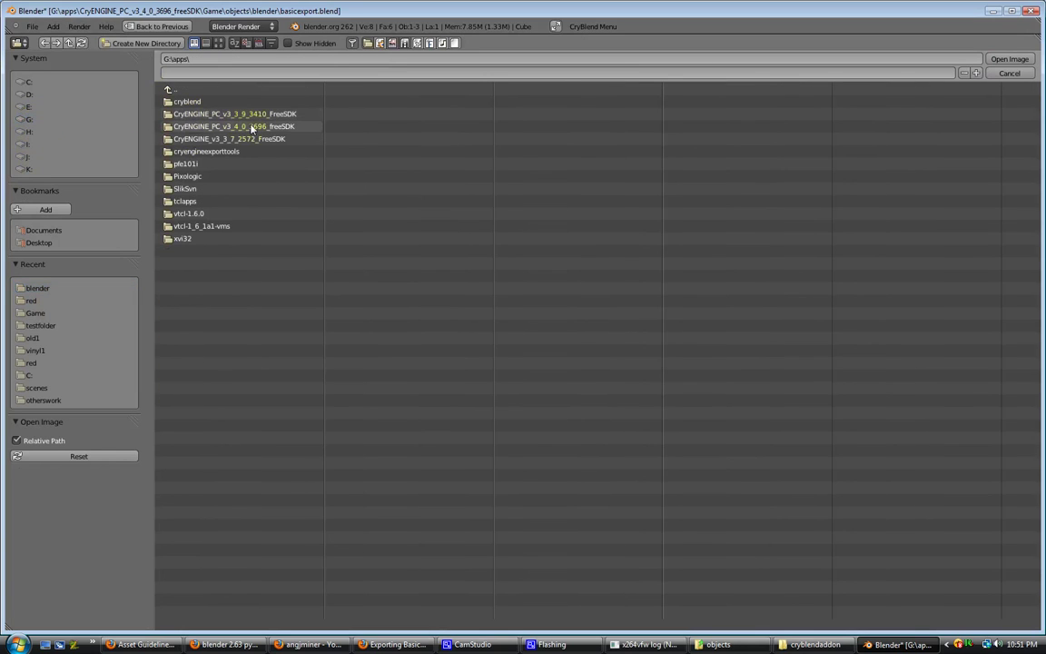
left_click(226, 115)
left_click(201, 164)
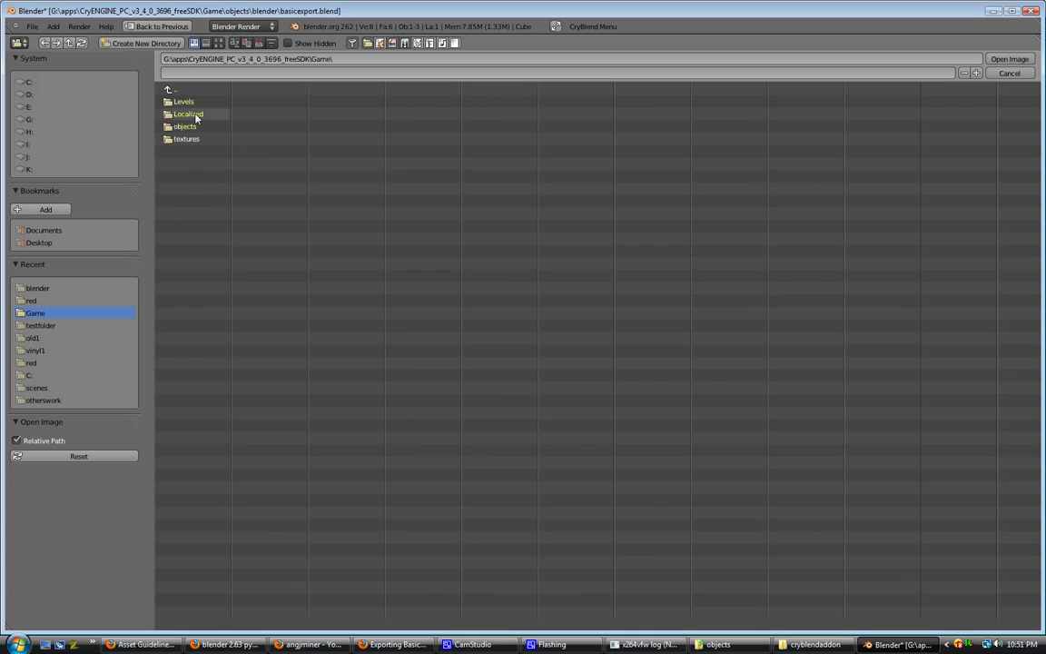
left_click(191, 139)
left_click(192, 101)
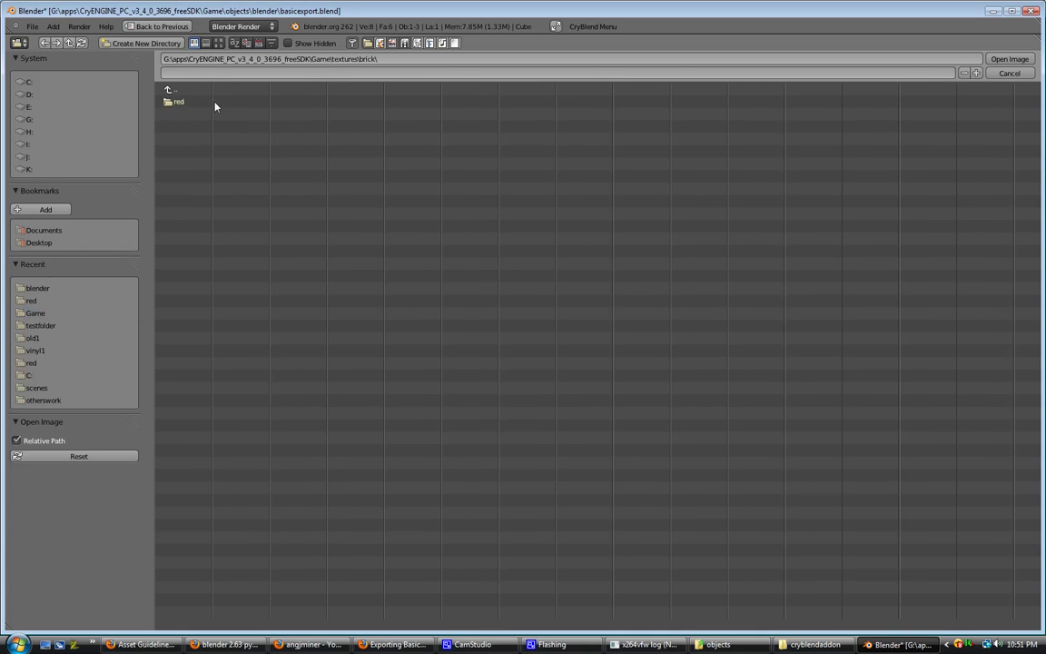
left_click(193, 102)
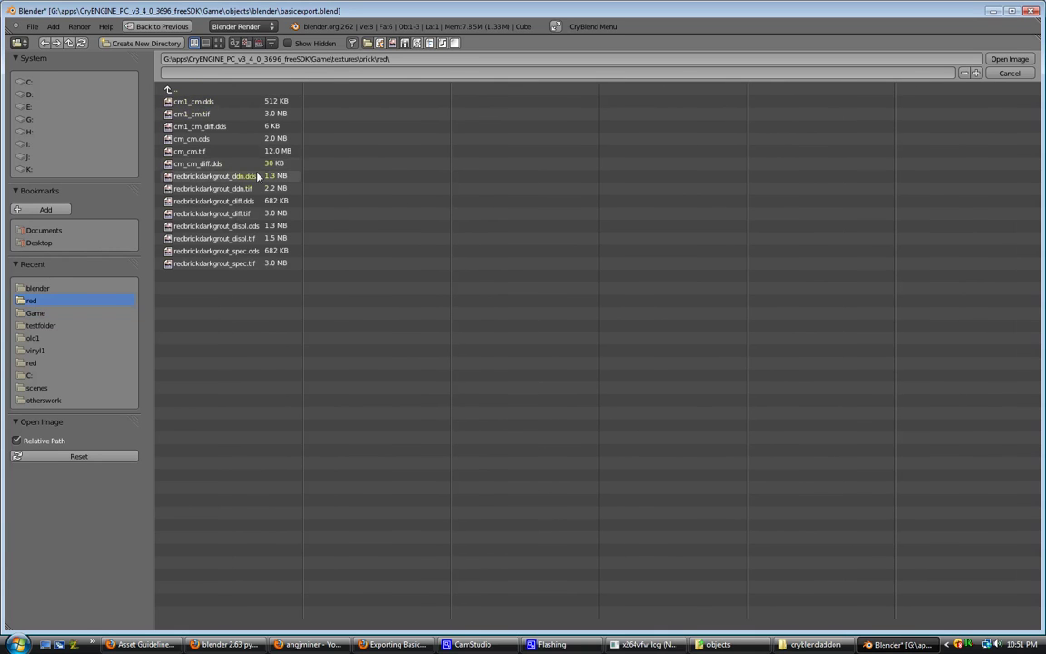
left_click(209, 201)
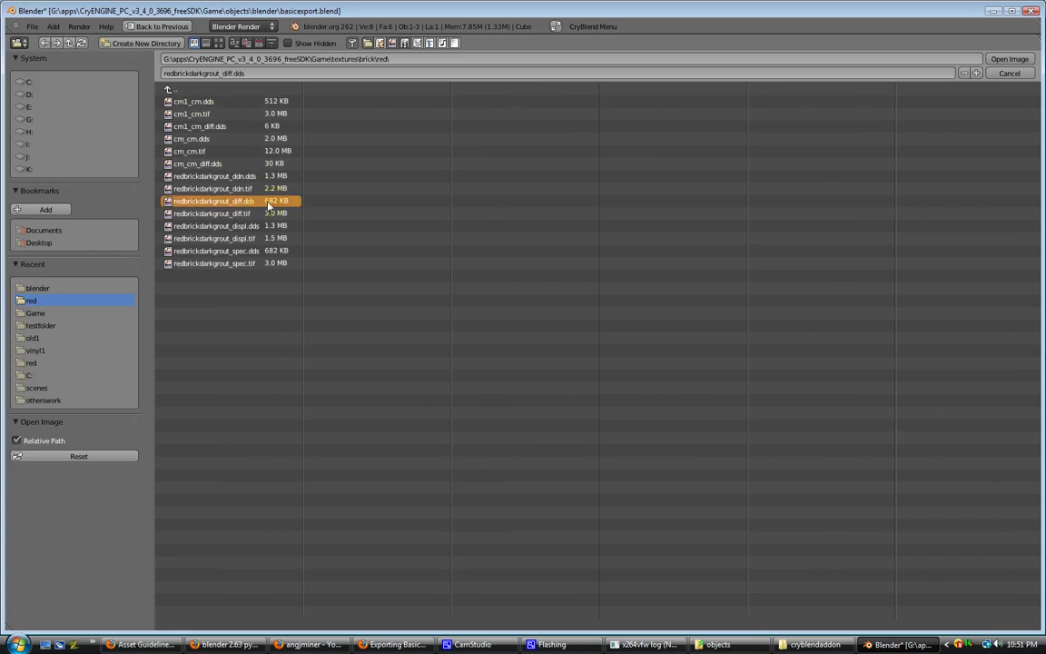
Load redbrickdarkgrout_diff.dds and change its mapping Coordinates from Generated to UV
left_click(1010, 61)
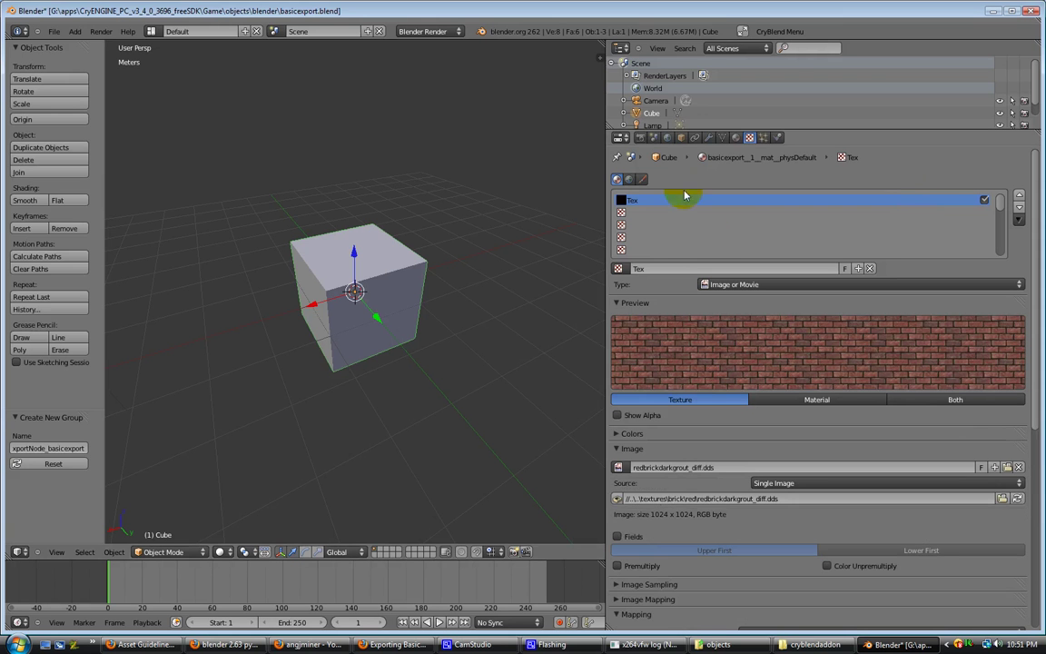
scroll(936, 363, "down", 8)
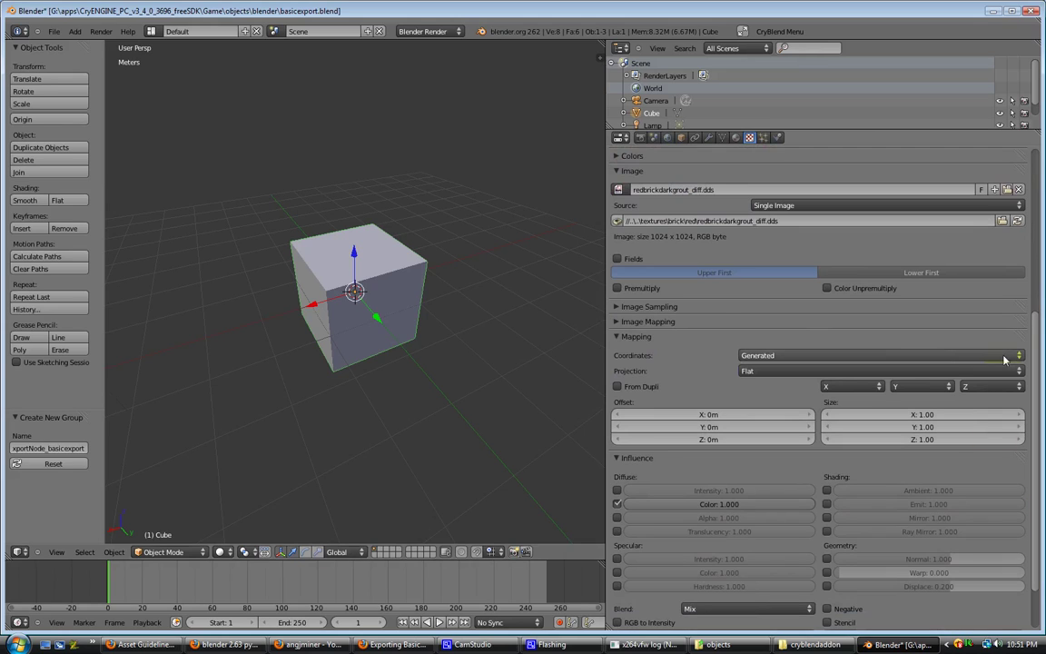
left_click(815, 355)
left_click(816, 309)
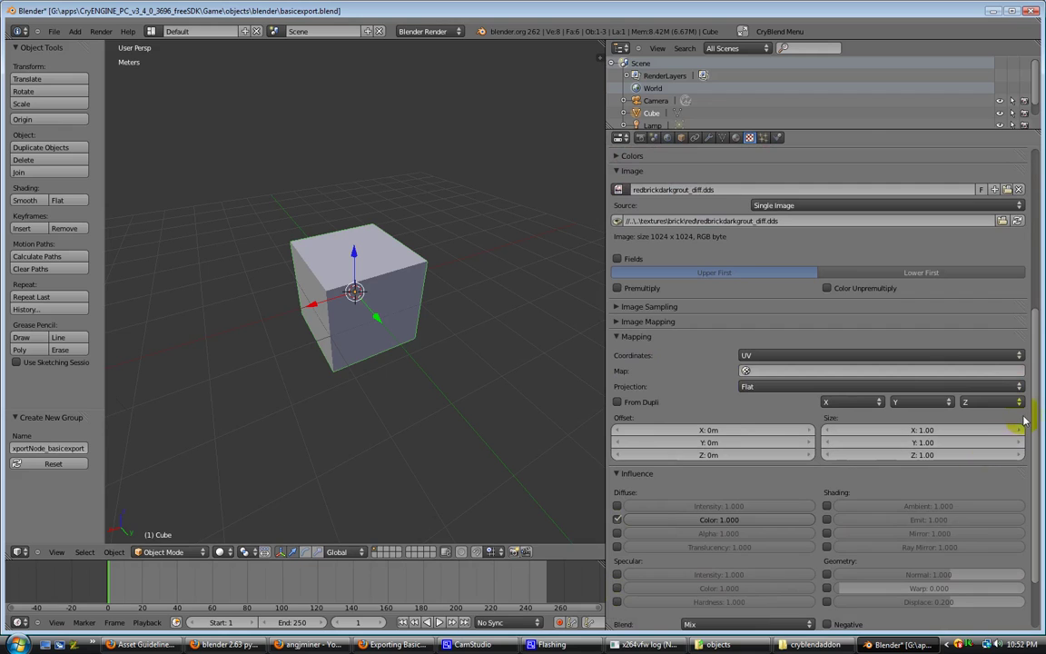
left_click_drag(1035, 411, 1034, 226)
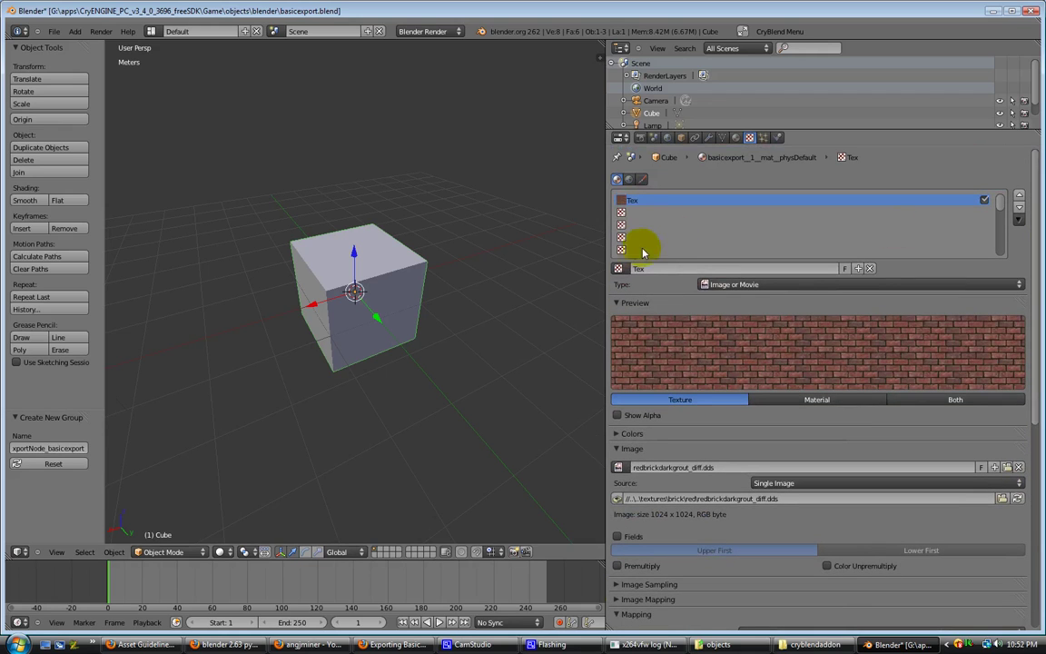
Create a new image texture in the second slot using redbrickdarkgrout_spec.dds
left_click(628, 212)
left_click(753, 269)
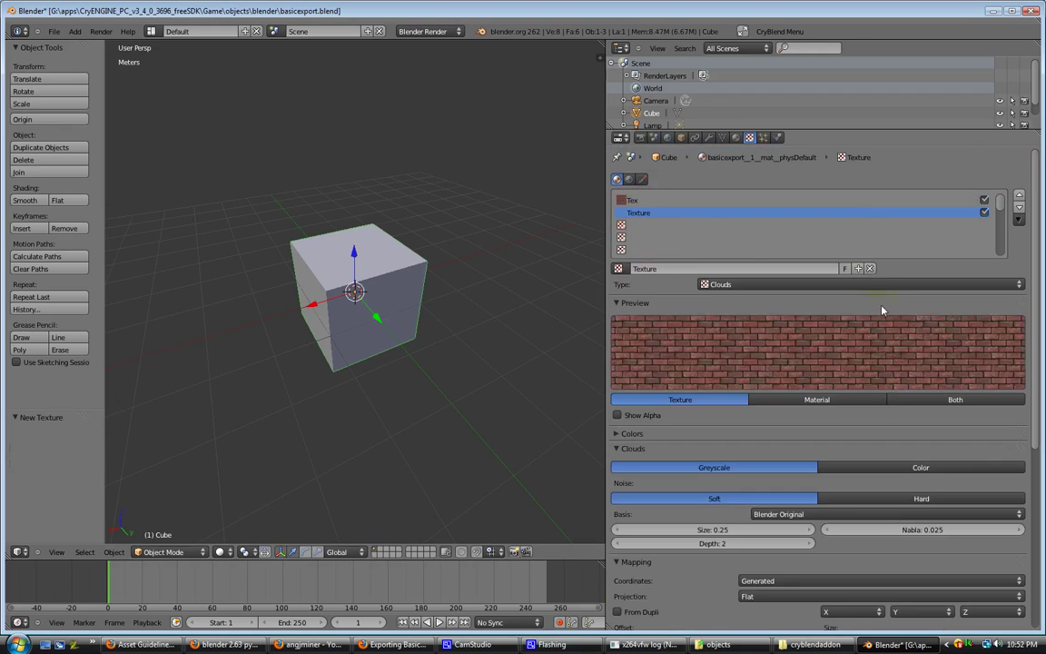
left_click(858, 285)
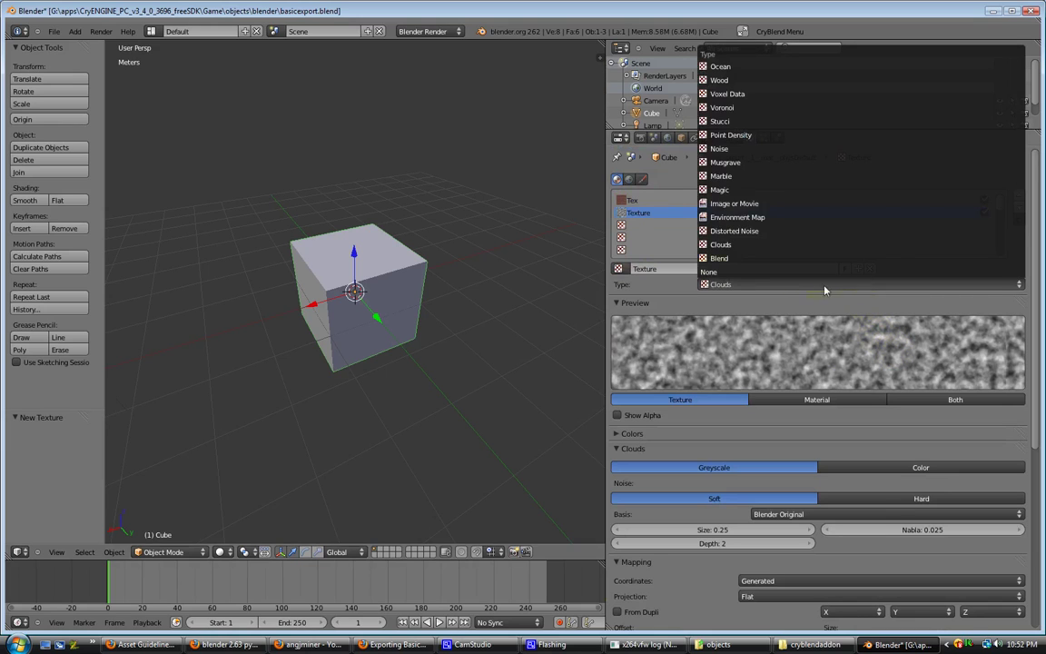
left_click(722, 203)
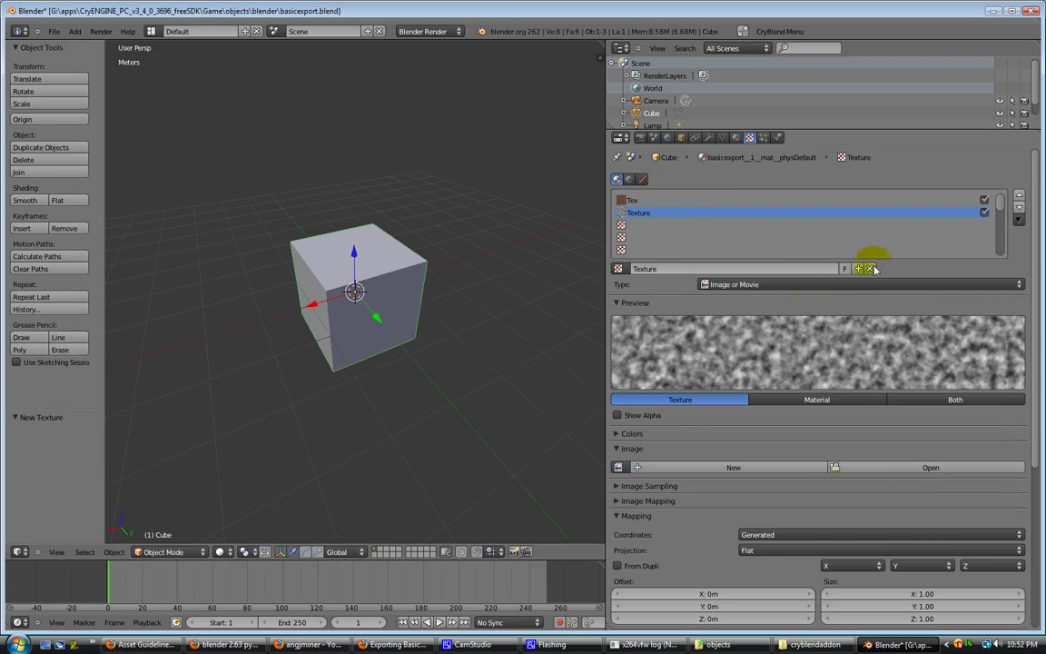
left_click(944, 463)
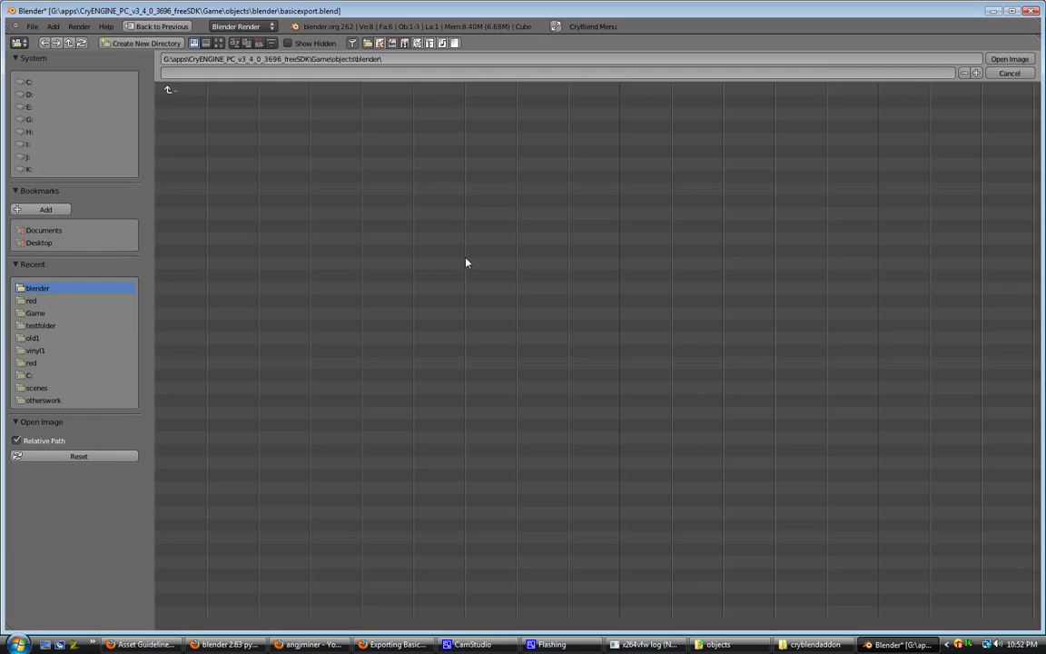
left_click(37, 302)
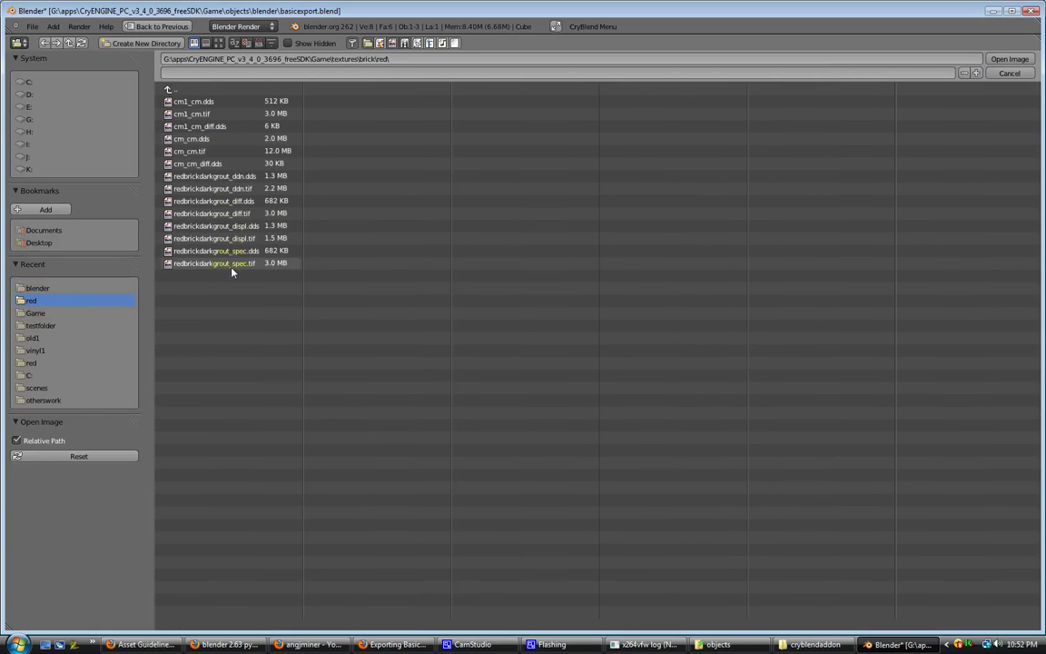
left_click(263, 250)
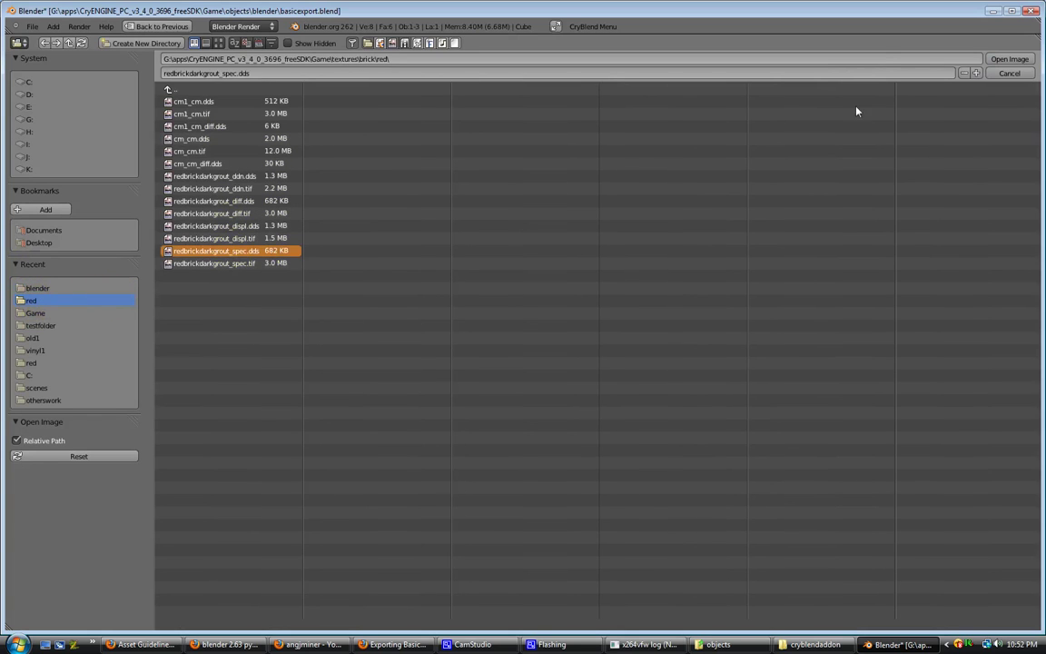
left_click(1008, 60)
Map the spec texture with UV coordinates, affecting Specular Color instead of Diffuse Color
left_click_drag(1037, 325, 1038, 519)
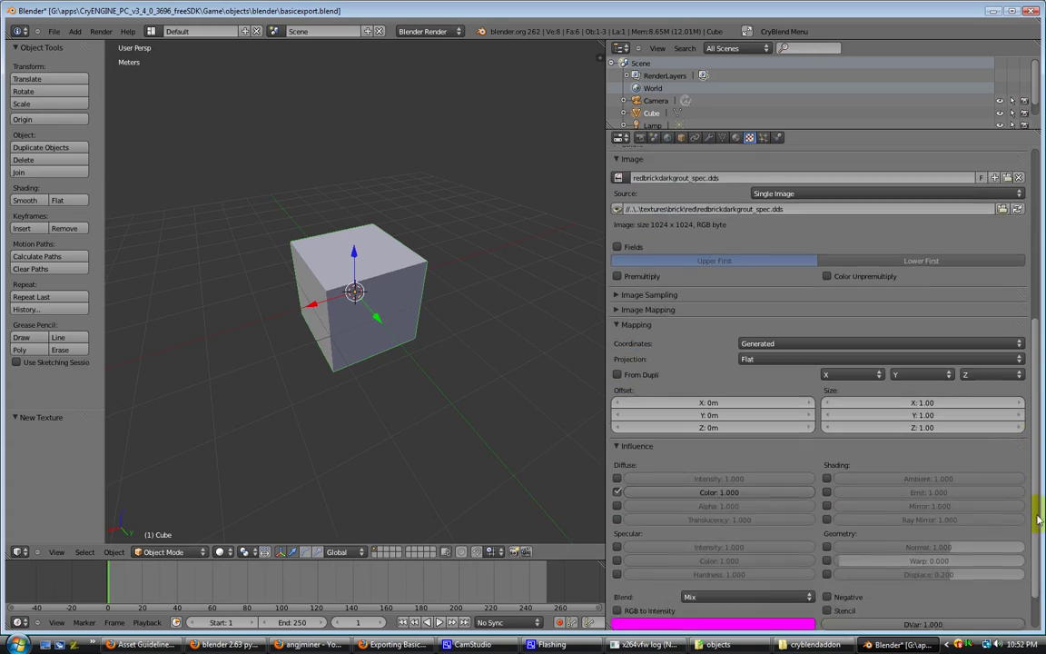
scroll(1037, 519, "down", 1)
left_click(854, 310)
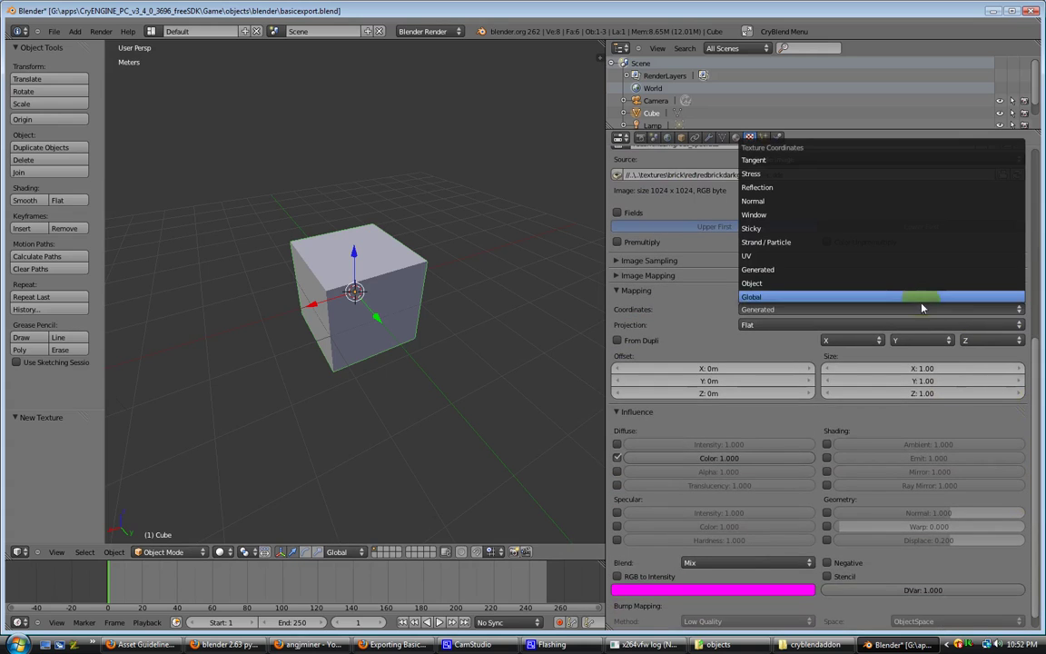
left_click(789, 256)
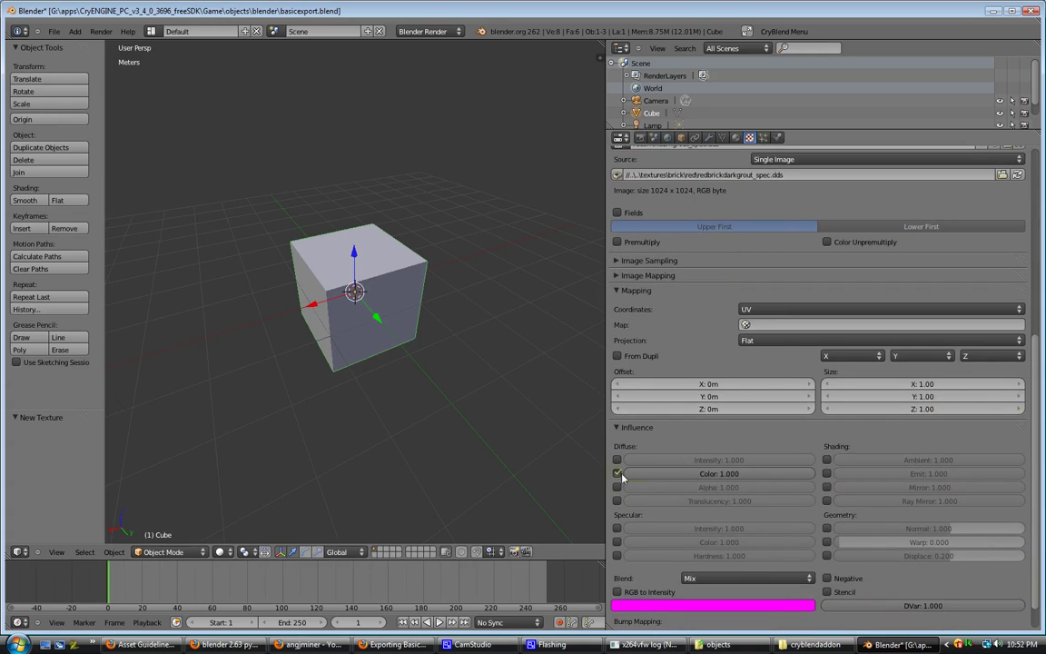
left_click(617, 473)
left_click(618, 543)
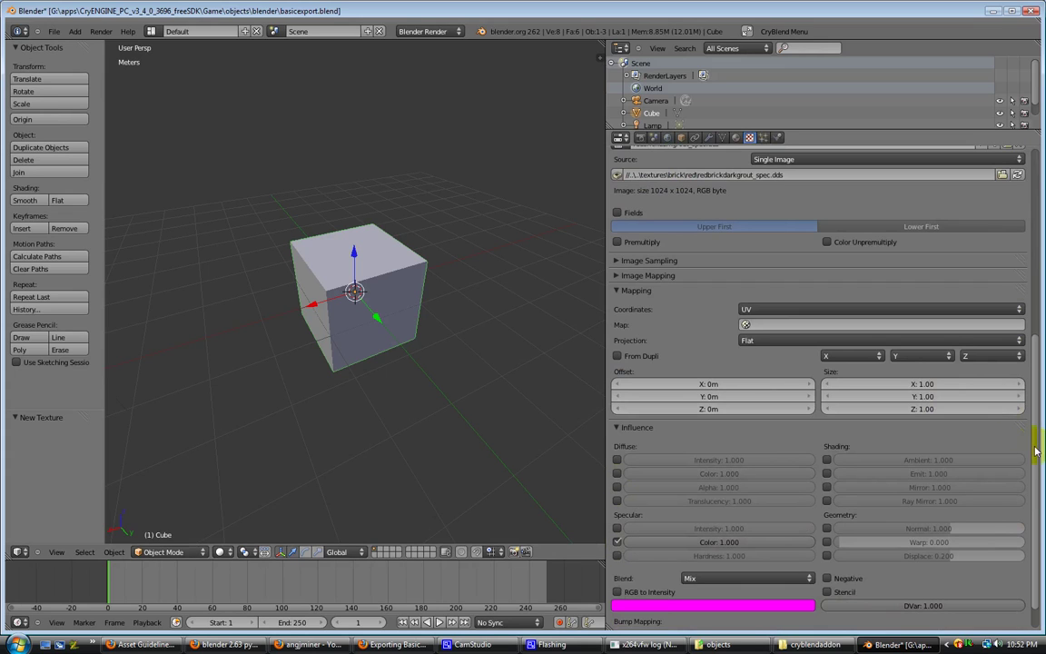
left_click_drag(1029, 467, 1030, 263)
Widen the 3D view and switch the Properties editor to the cube's Object Data tab
left_click(736, 137)
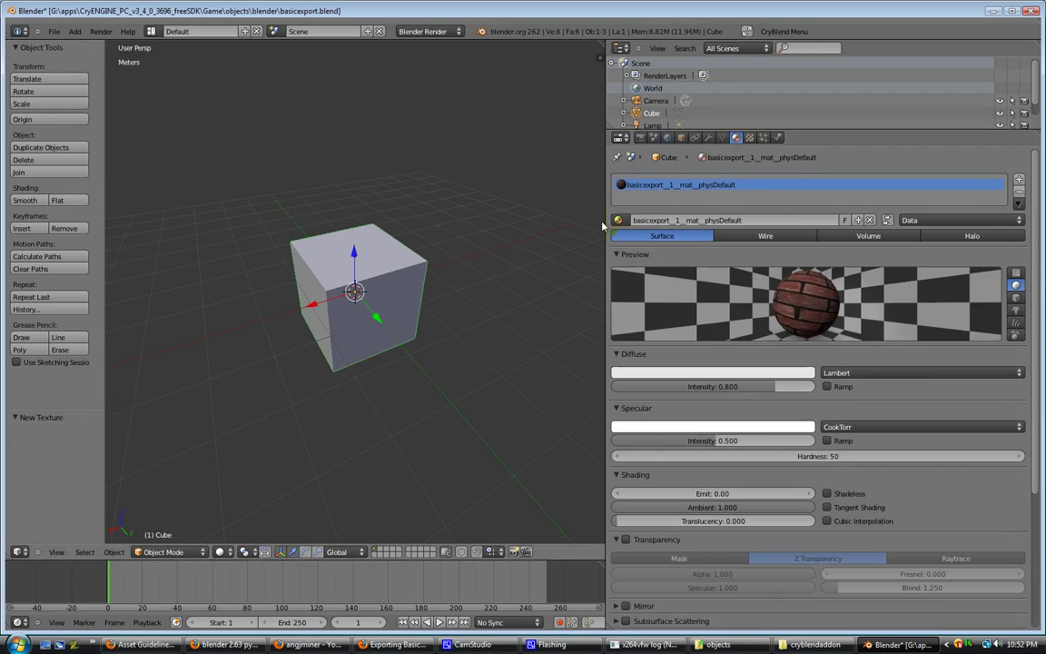
left_click_drag(605, 227, 773, 239)
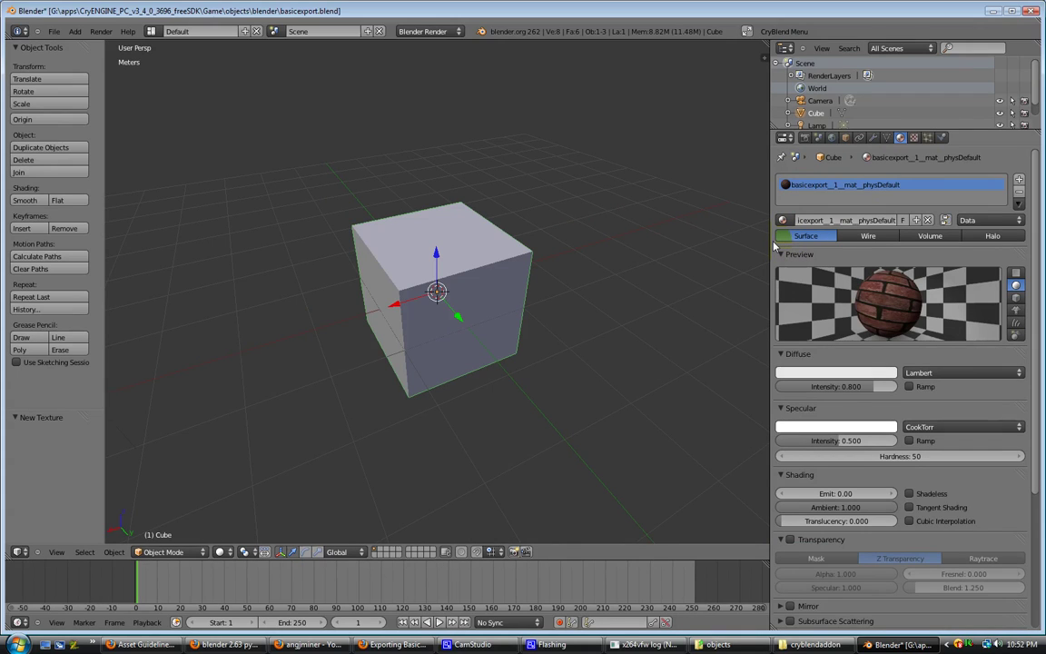
left_click(783, 31)
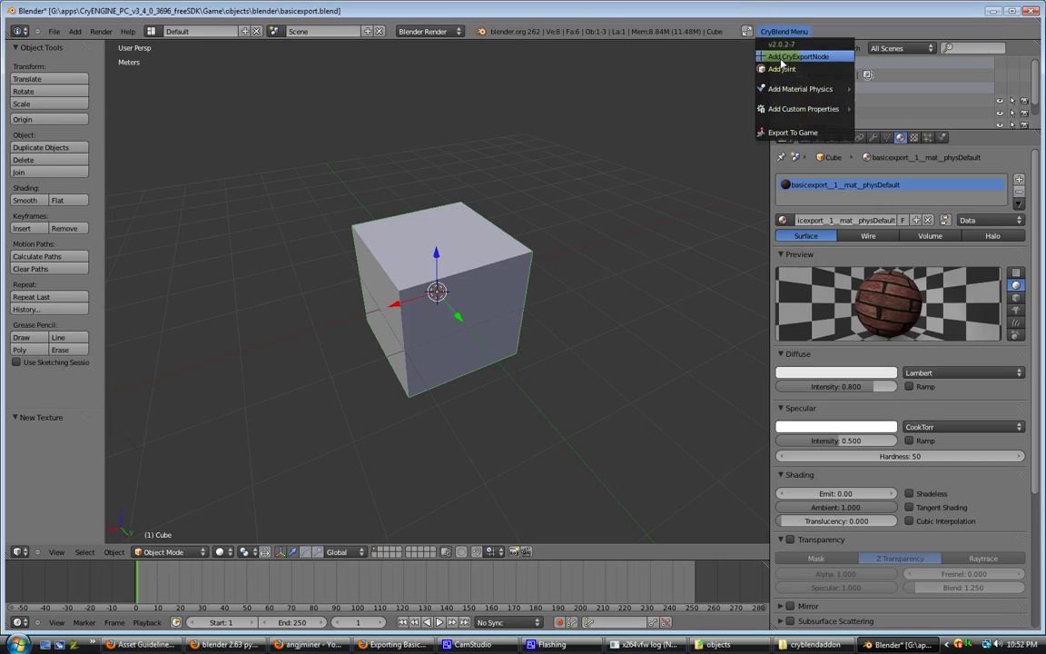
left_click(829, 27)
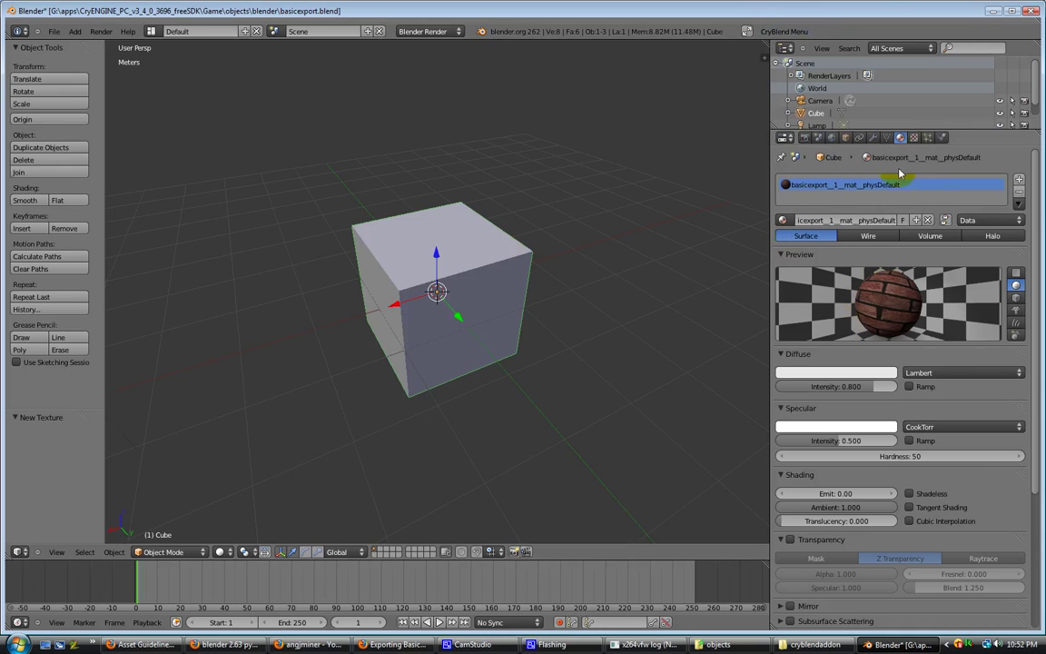
left_click(887, 137)
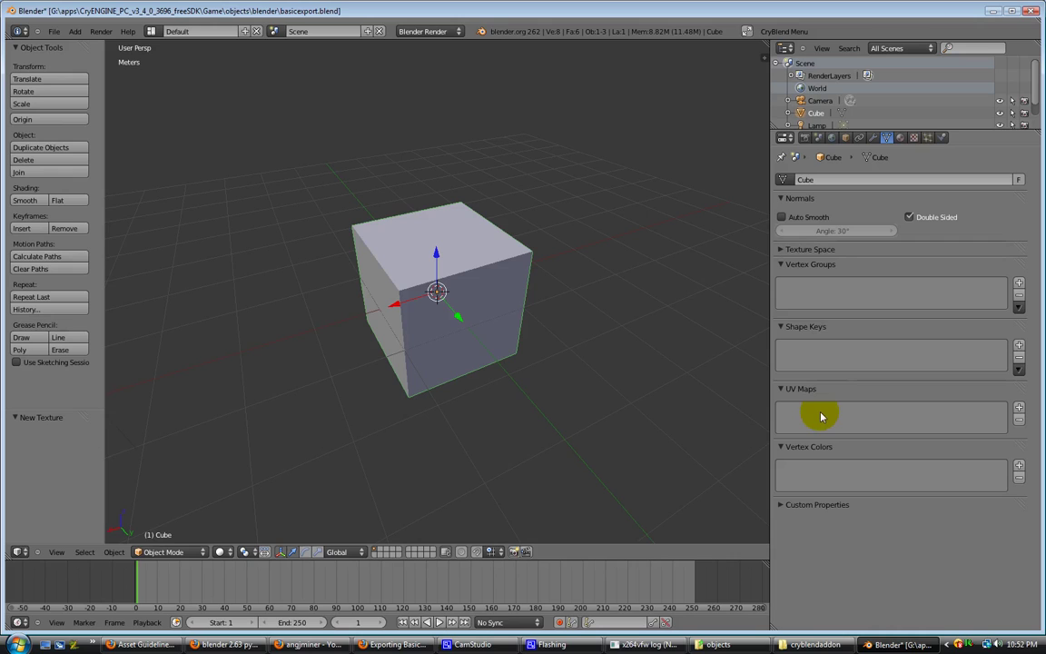
Start CryBlend's Export To Game with Run RC and Do Materials enabled
left_click(786, 32)
left_click(792, 133)
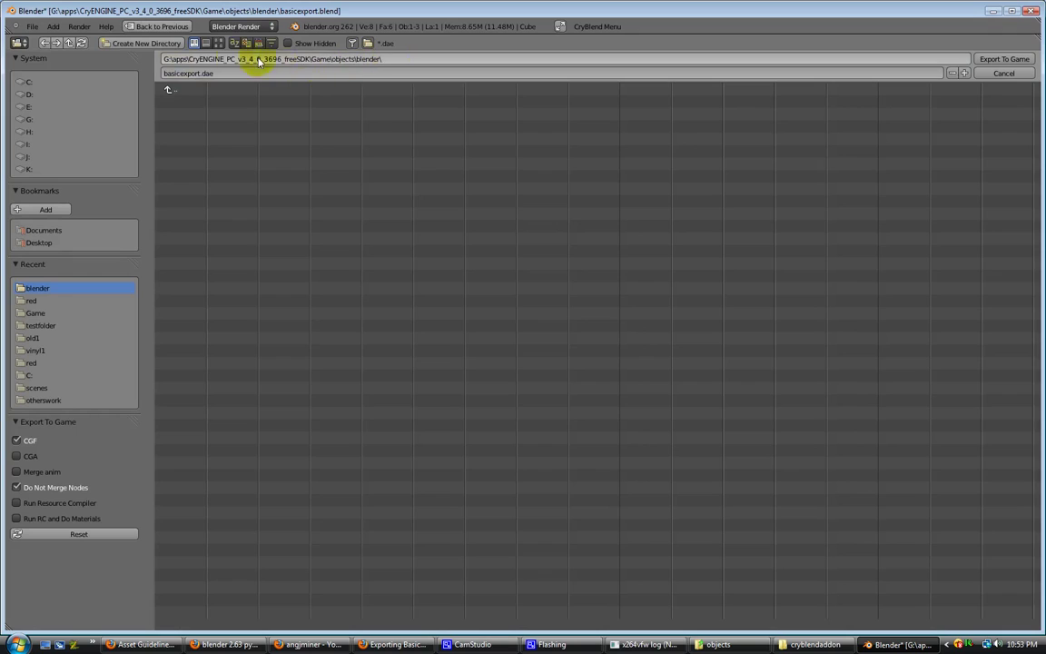
left_click(20, 521)
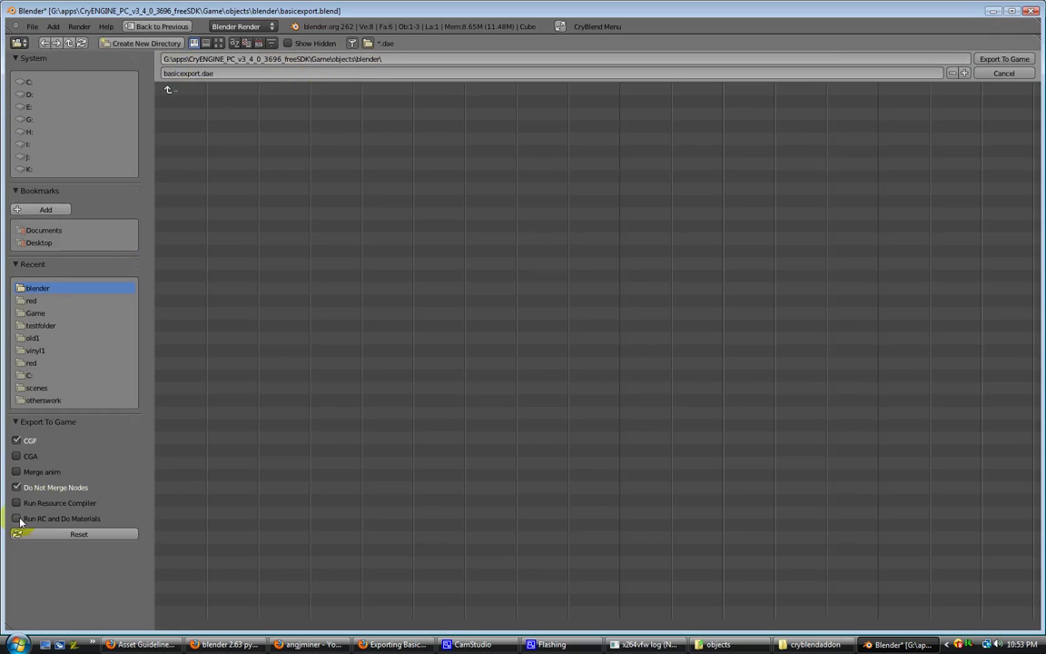
left_click(18, 519)
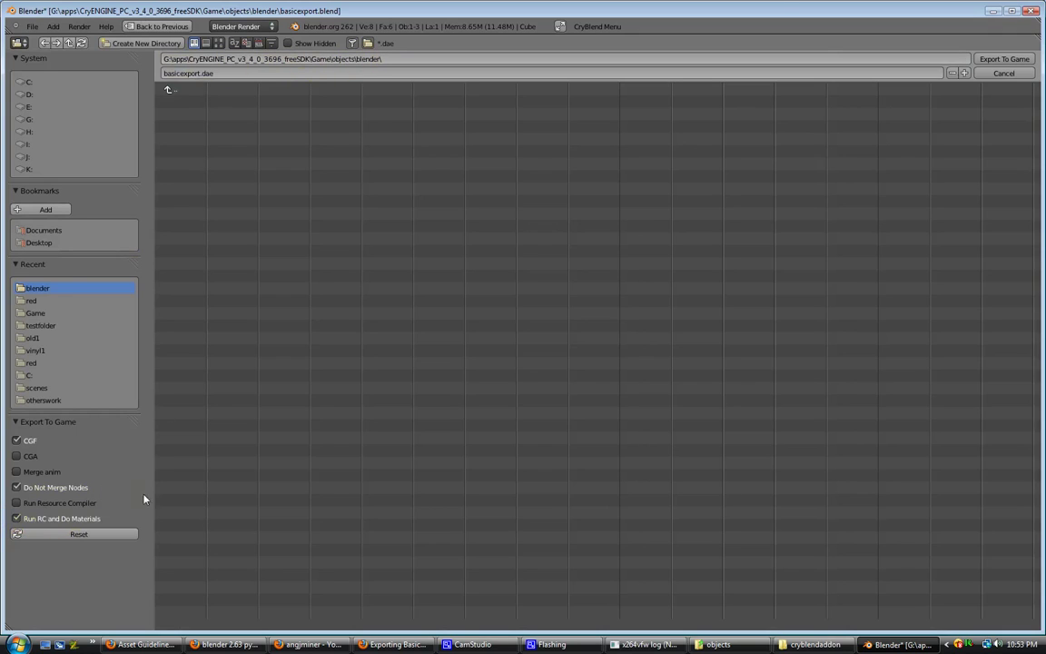
Show the system console at the top right beside Blender and run the export
left_click(105, 27)
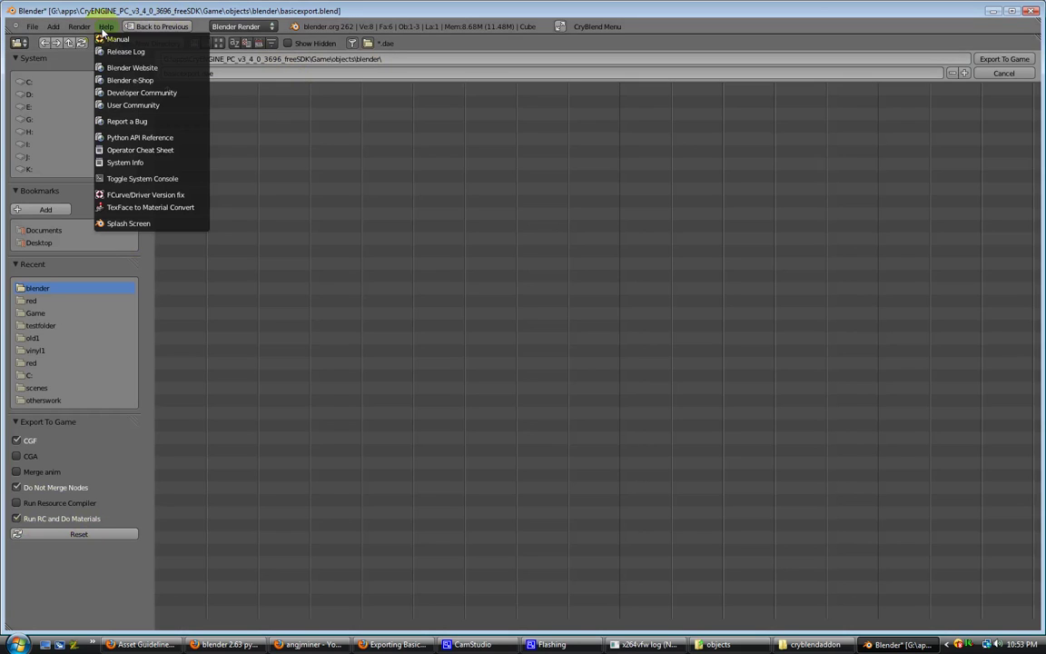
left_click(138, 180)
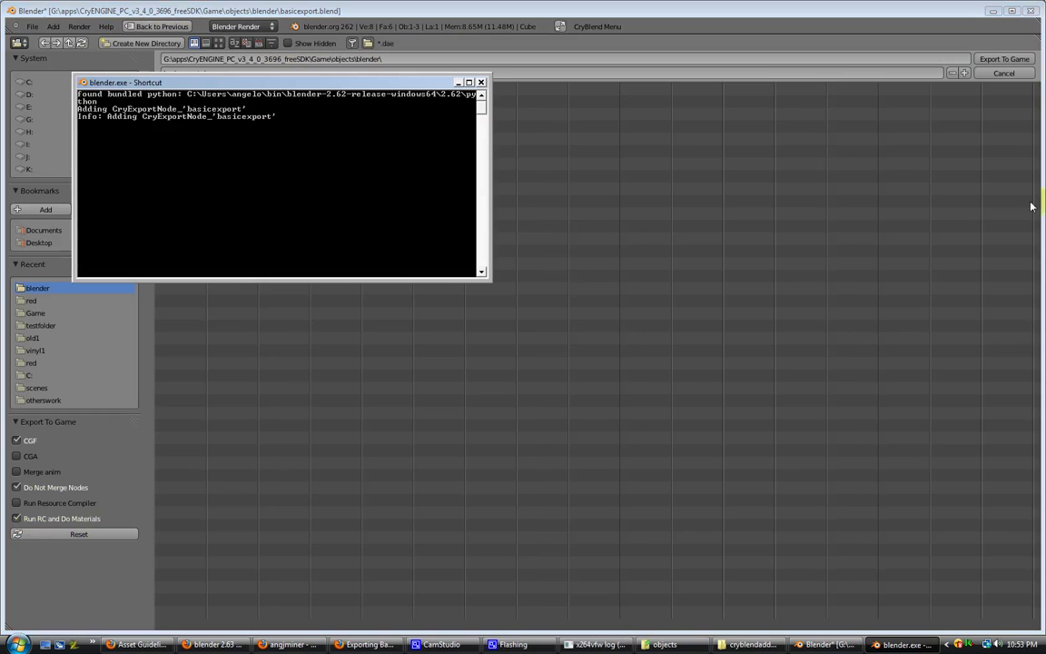
left_click_drag(1042, 205, 637, 209)
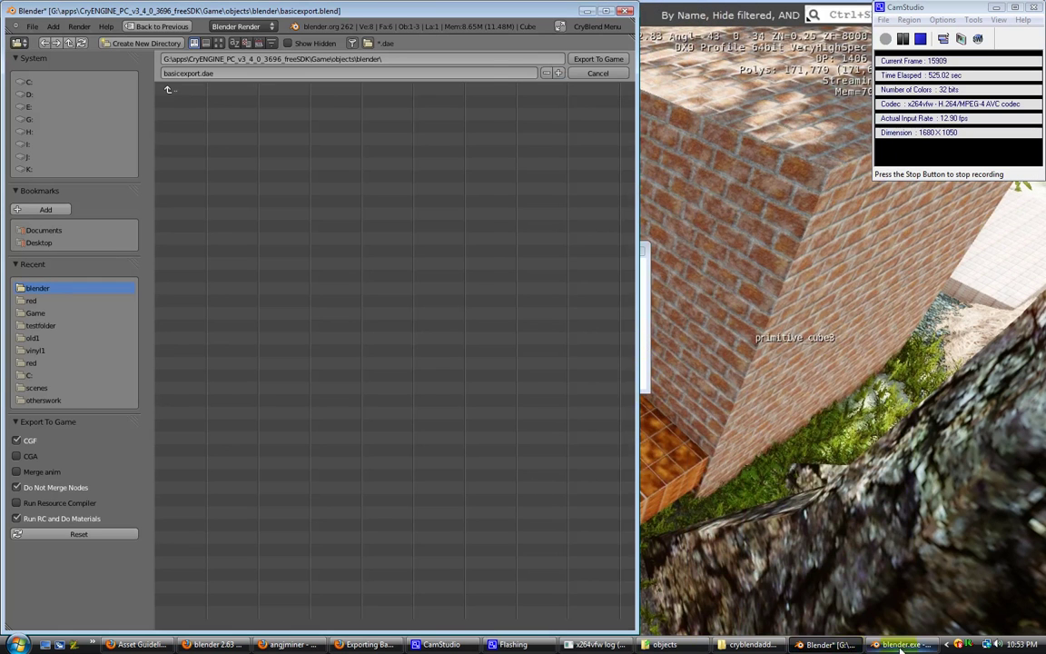
key("alt+Tab")
left_click_drag(346, 84, 903, 16)
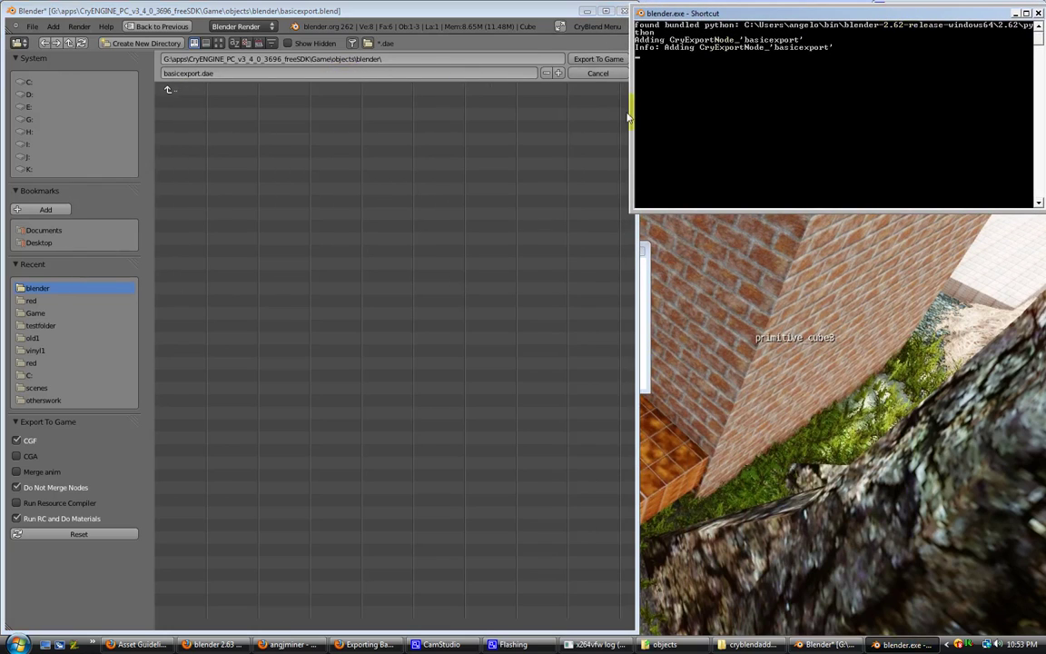
left_click_drag(631, 115, 582, 102)
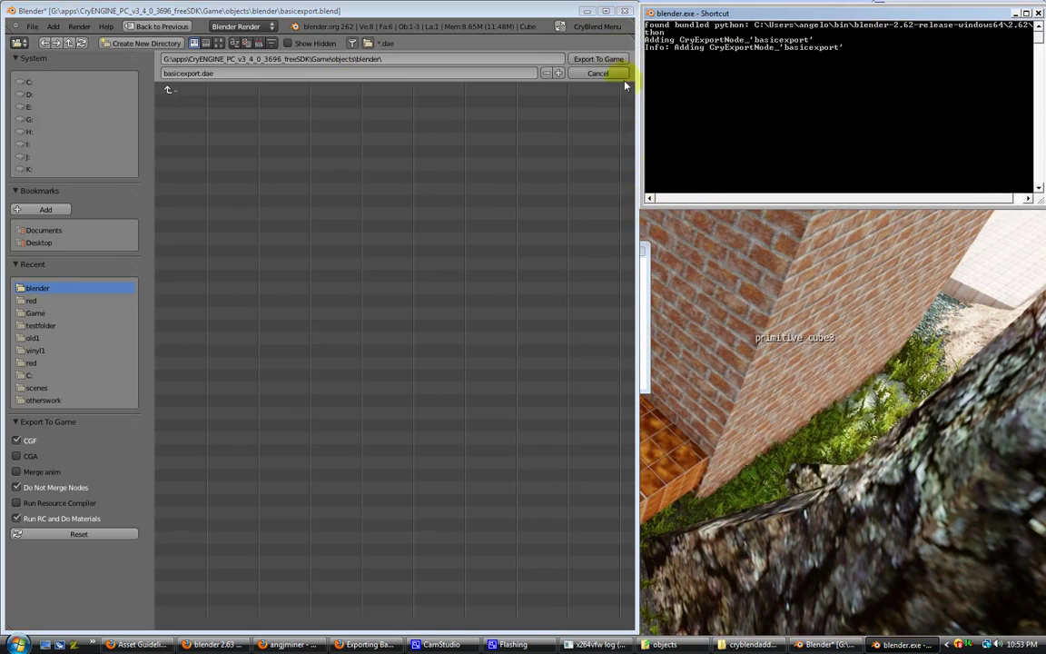
left_click(545, 16)
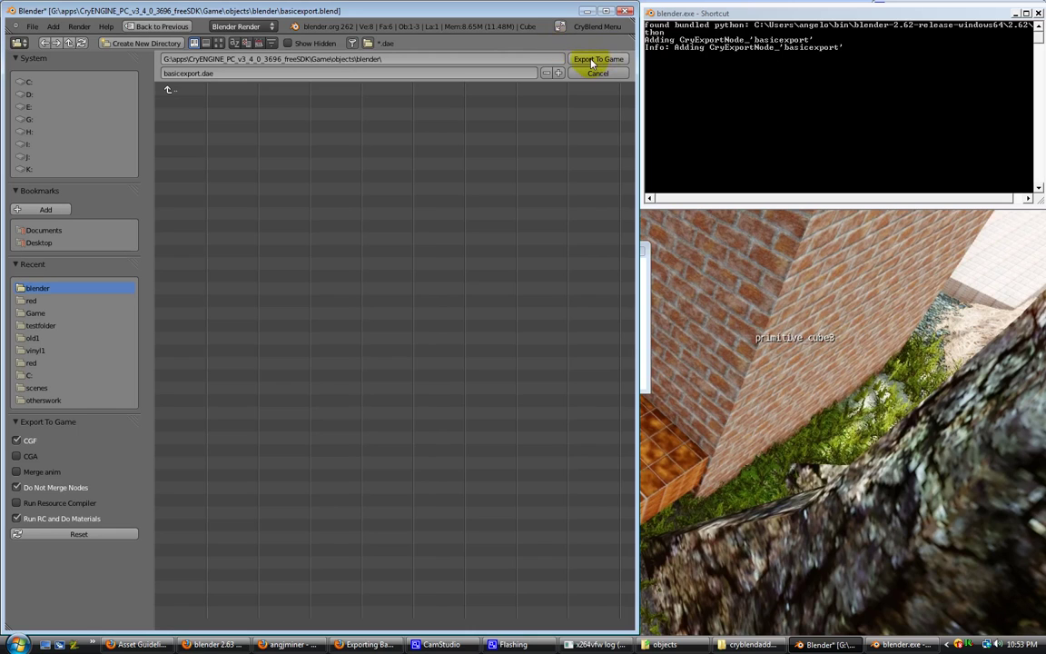
left_click(596, 59)
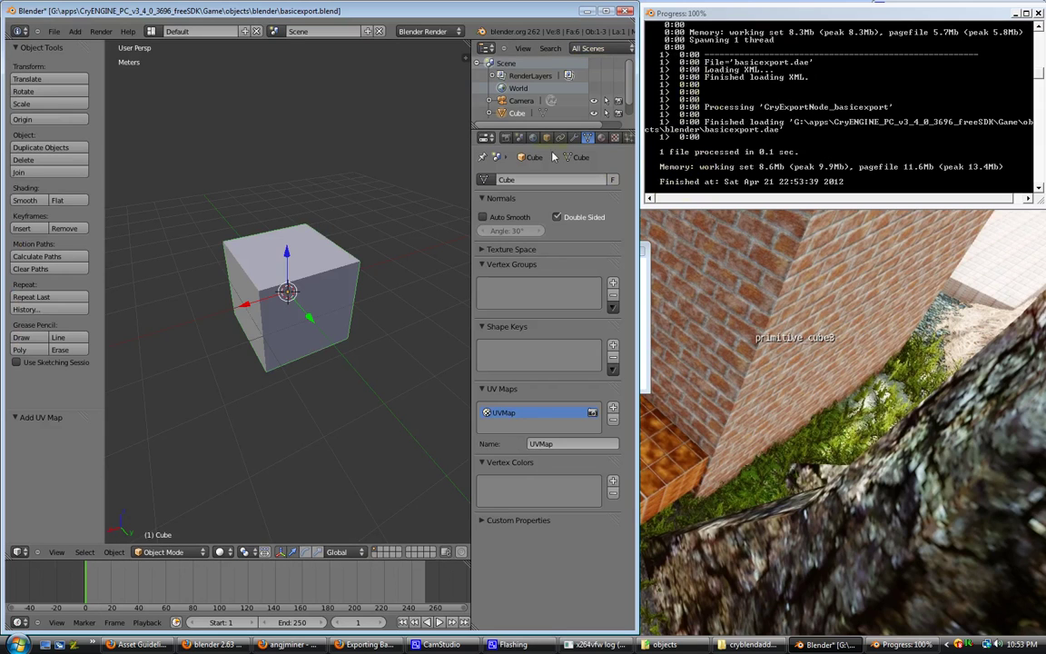
left_click_drag(1039, 78, 1034, 33)
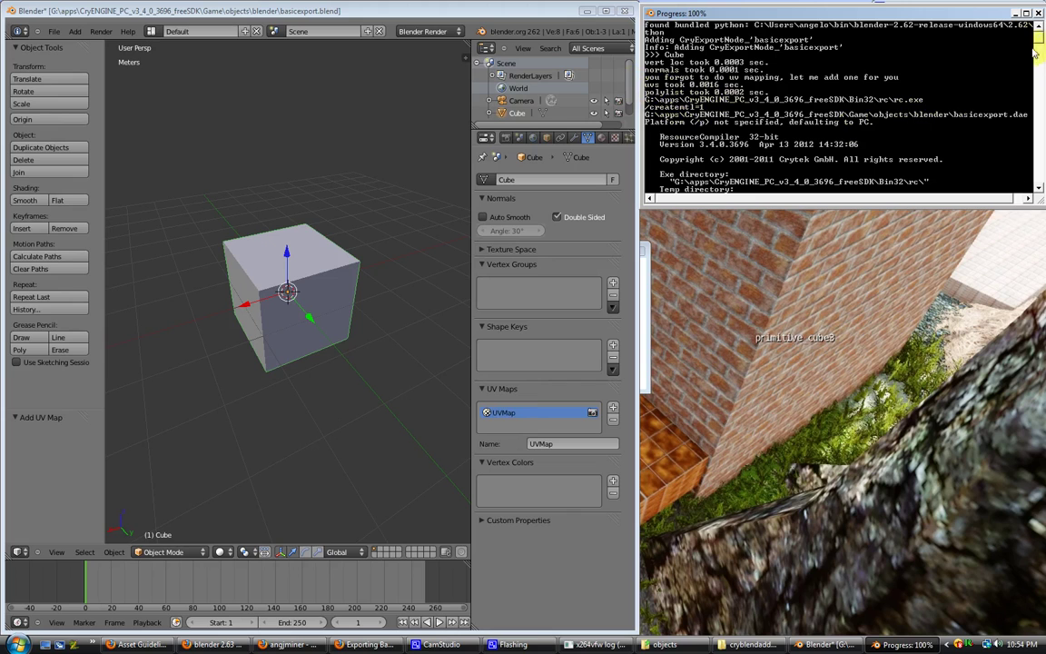
left_click_drag(1041, 40, 1042, 86)
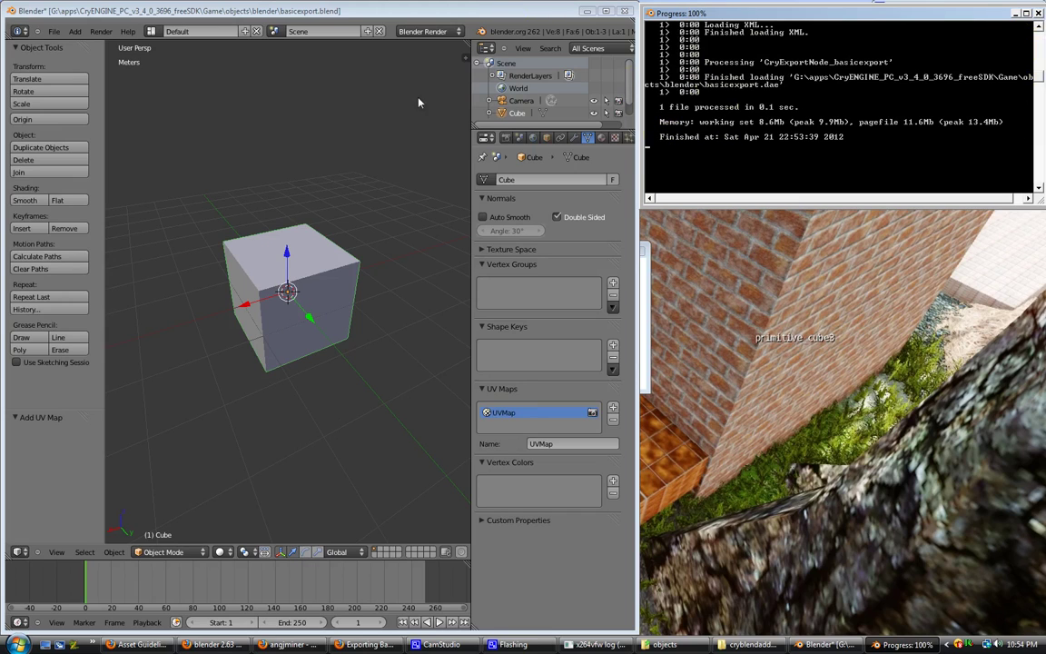
Launch the CryENGINE Sandbox editor and log in to the CryDev account
left_click(93, 642)
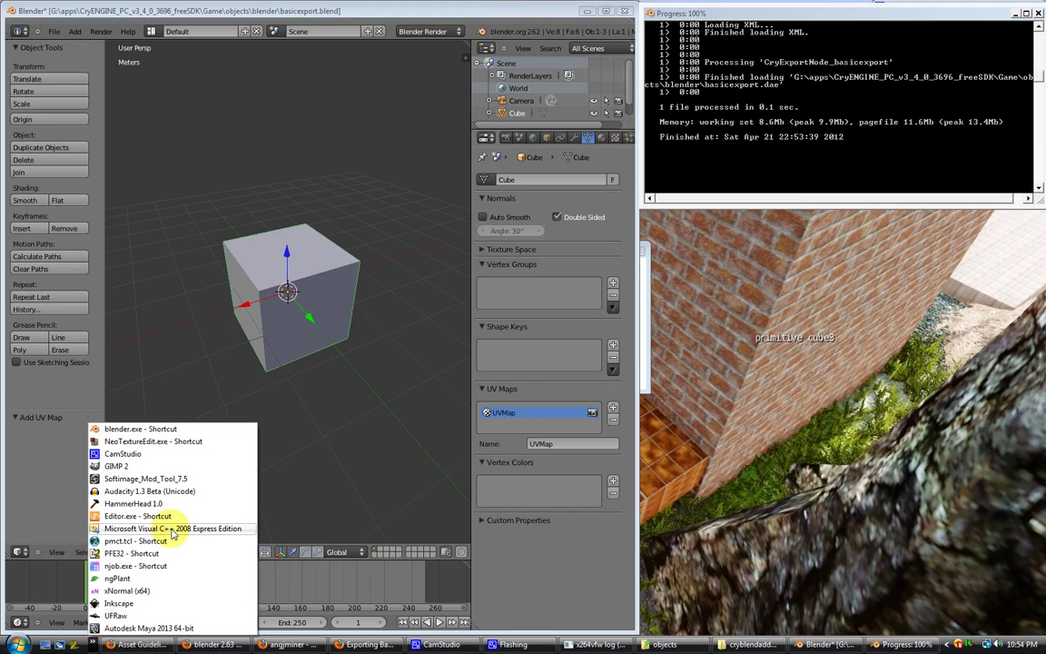
left_click(136, 516)
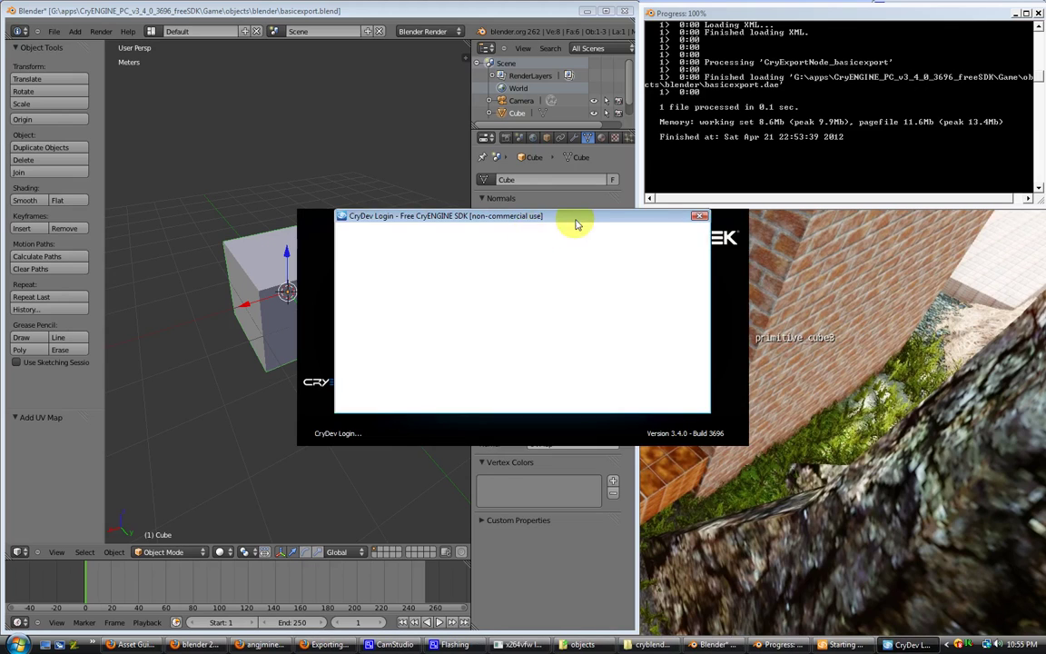
left_click(597, 387)
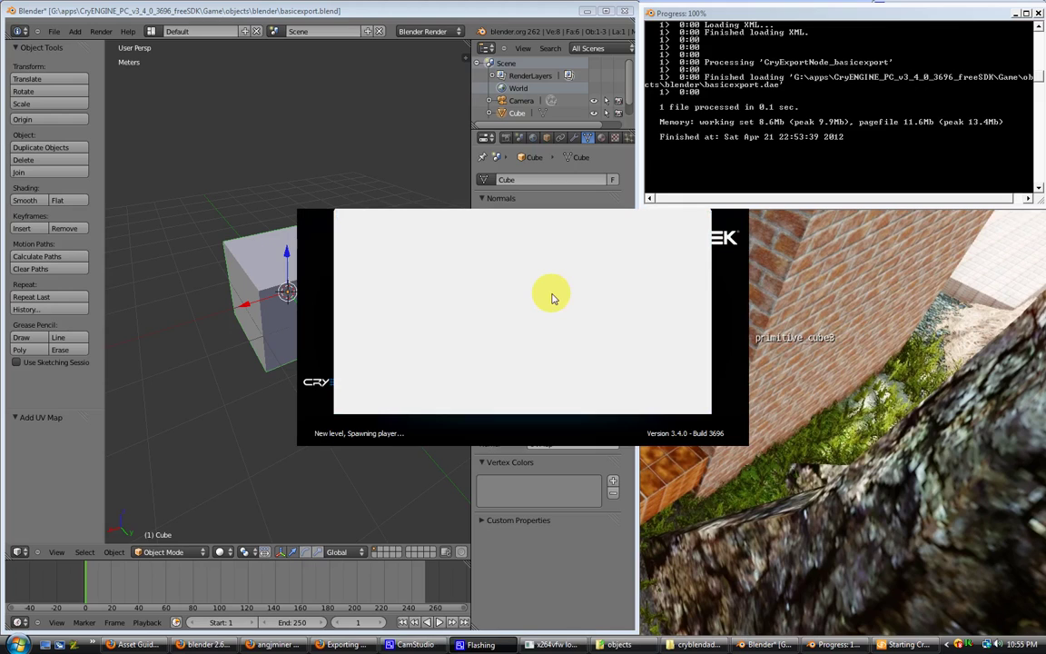
Back in Blender, set the viewport shading to Textured
left_click(454, 10)
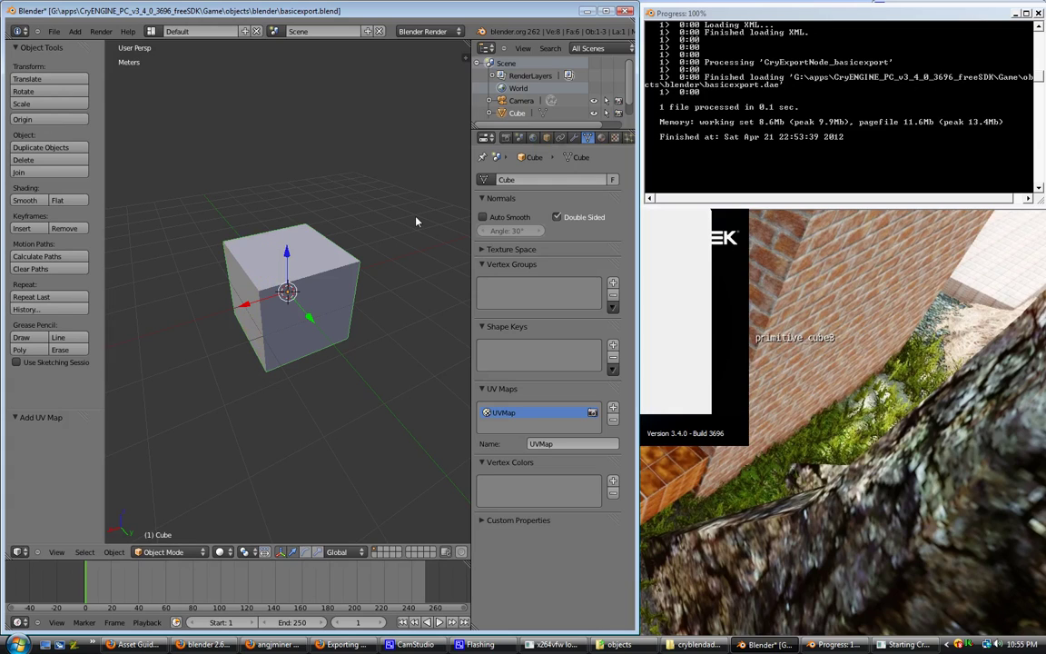
left_click(232, 554)
left_click(235, 497)
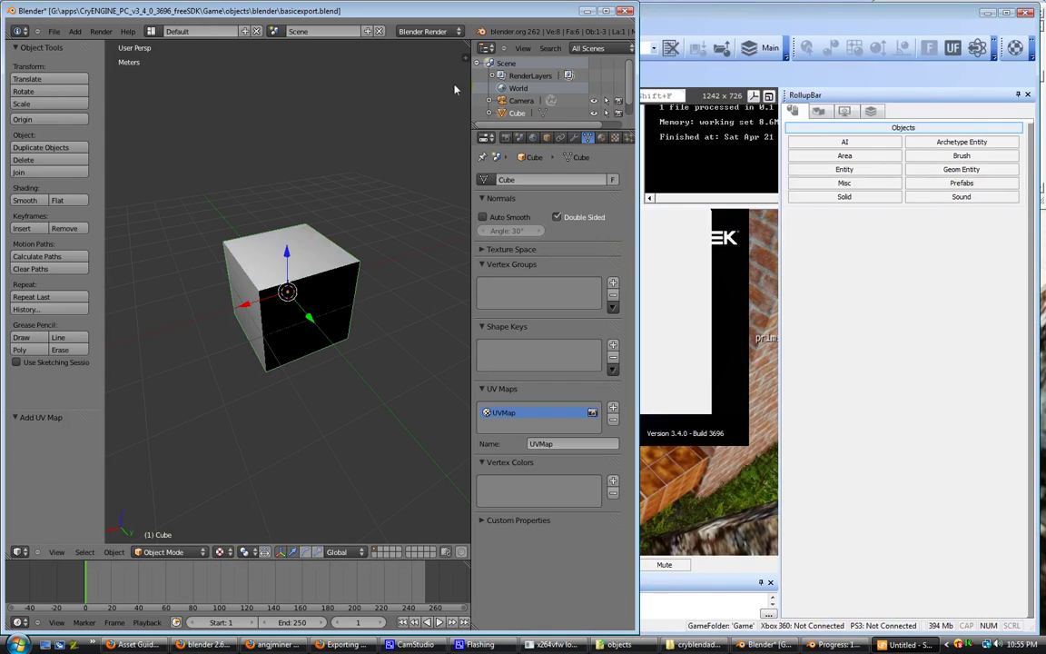
Set the viewport Display shading to GLSL so the bricks show on the cube
key("n")
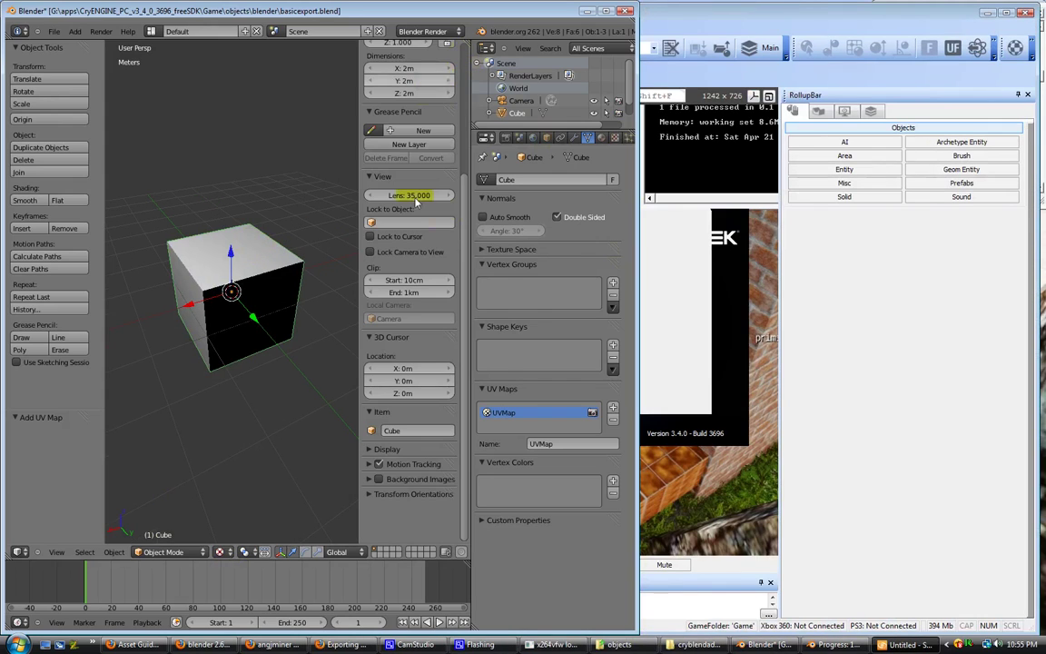
left_click(369, 451)
scroll(400, 391, "down", 5)
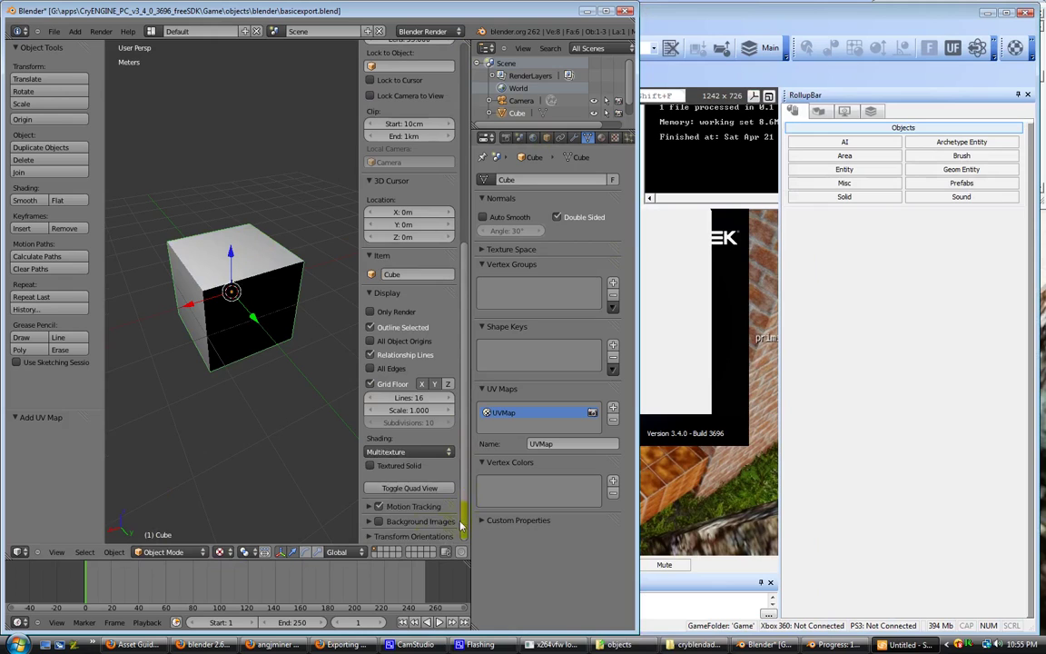
left_click(390, 452)
left_click(361, 372)
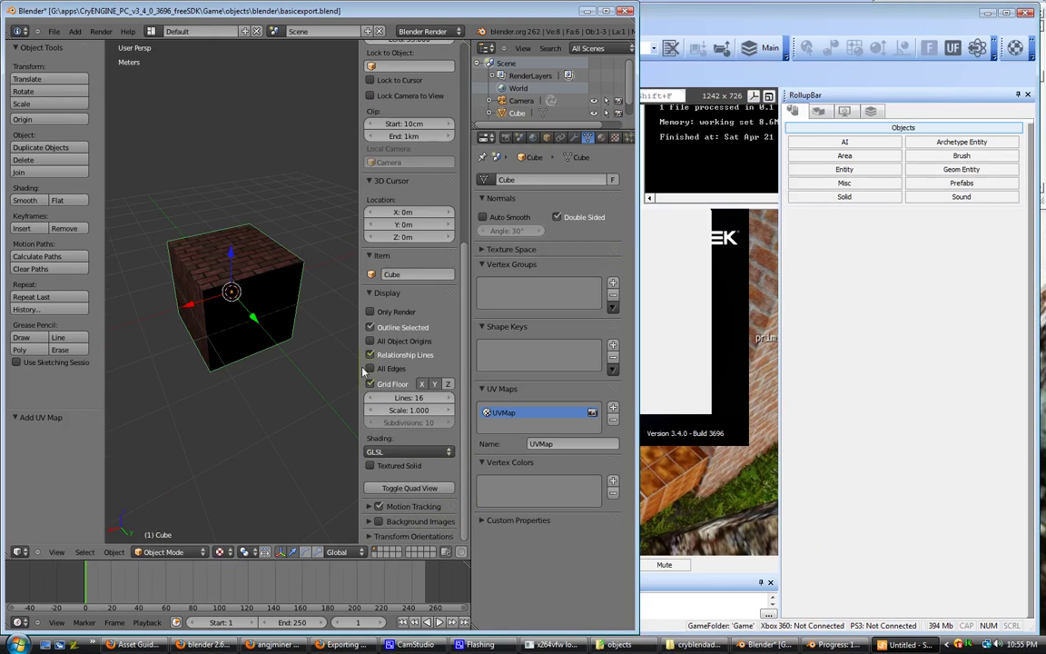
key("n")
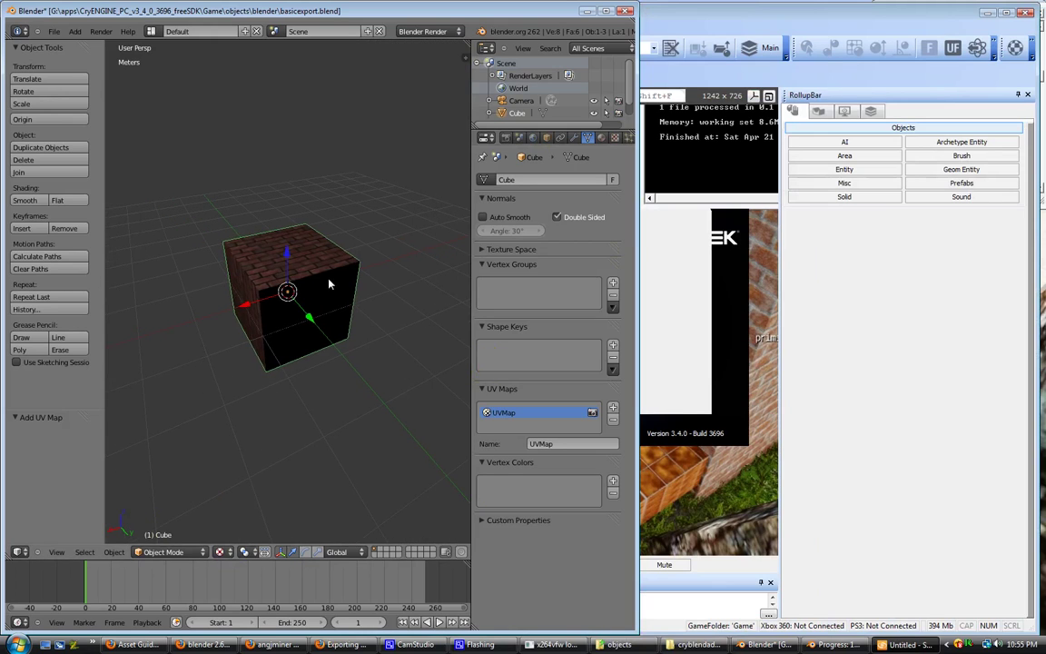
Orbit and zoom around the brick cube, then open Sandbox's File menu
middle_click_drag(328, 281, 432, 393)
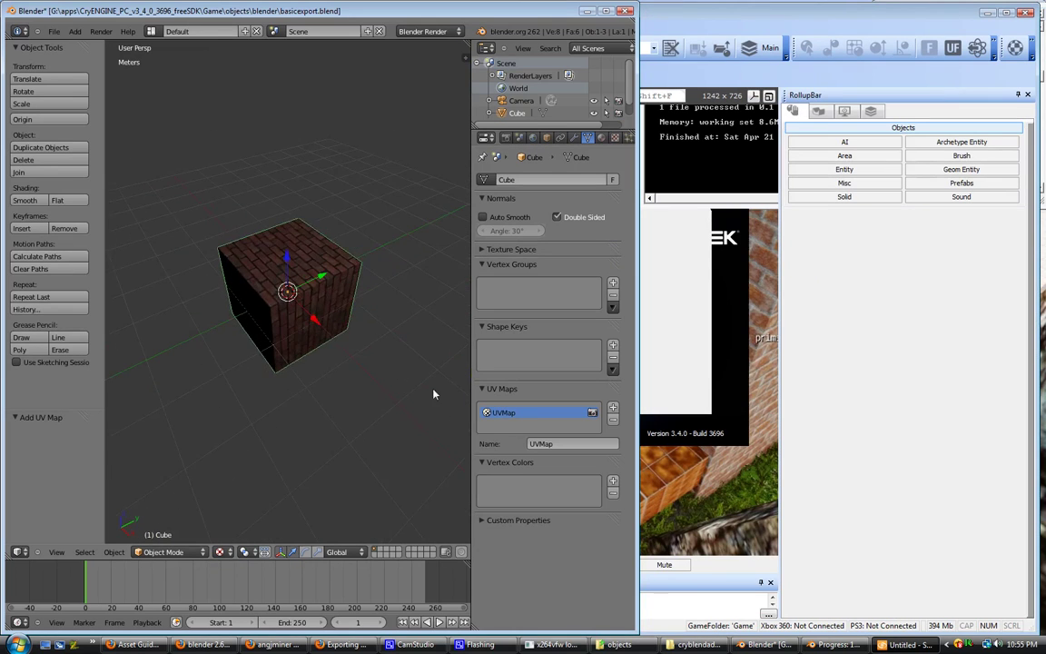
scroll(323, 349, "up", 6)
middle_click_drag(323, 350, 218, 302)
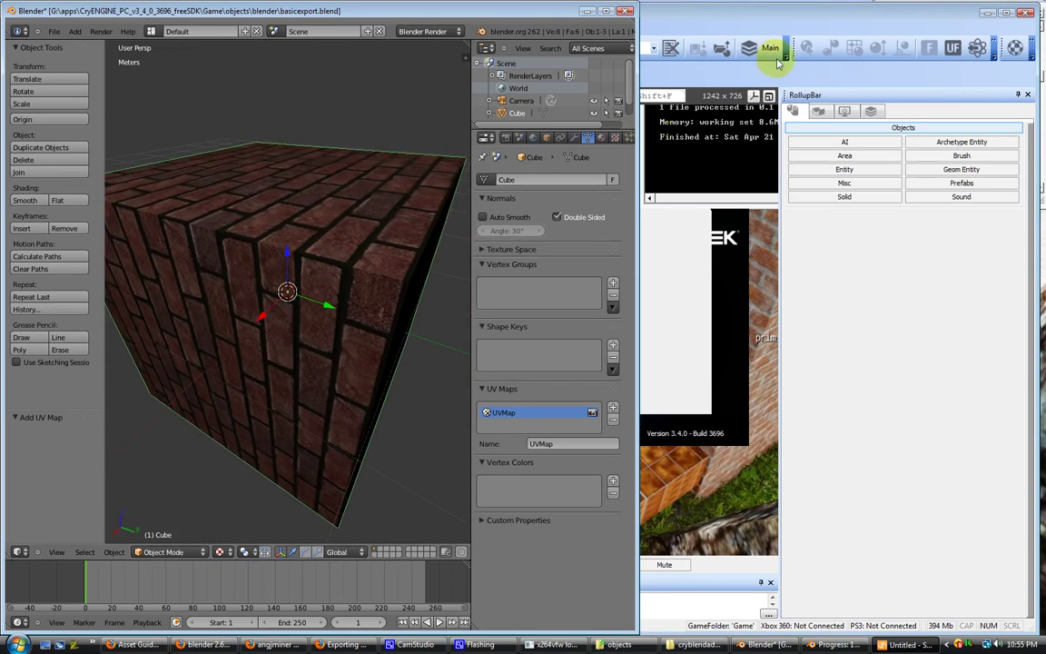
left_click(839, 20)
left_click(21, 26)
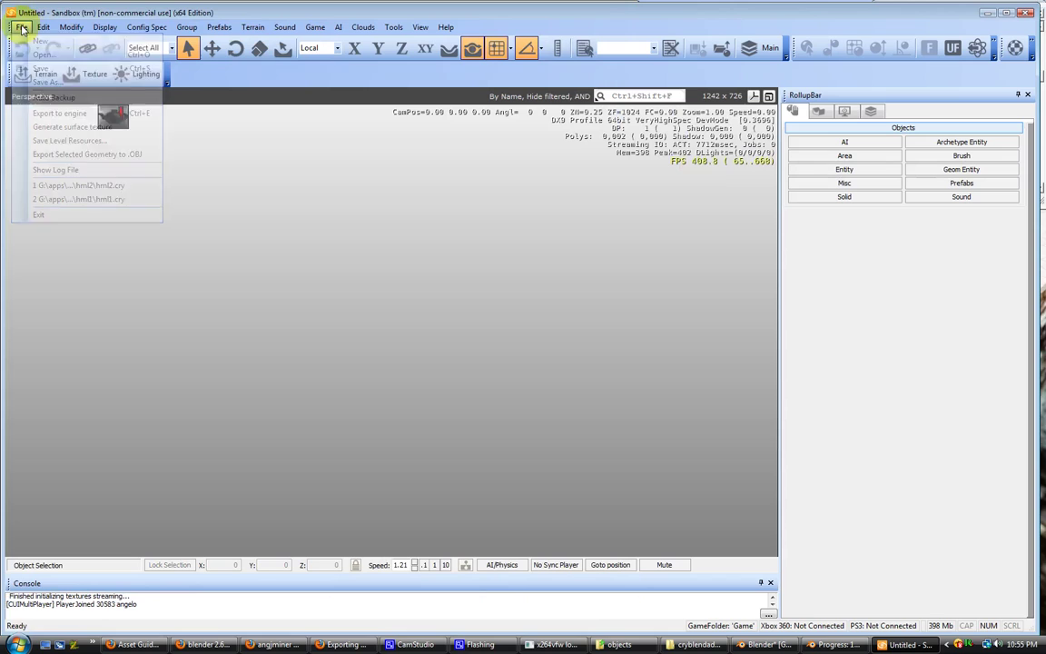
Open hml2.cry from the Levels\hml2 folder in Sandbox, then return to Blender
left_click(50, 58)
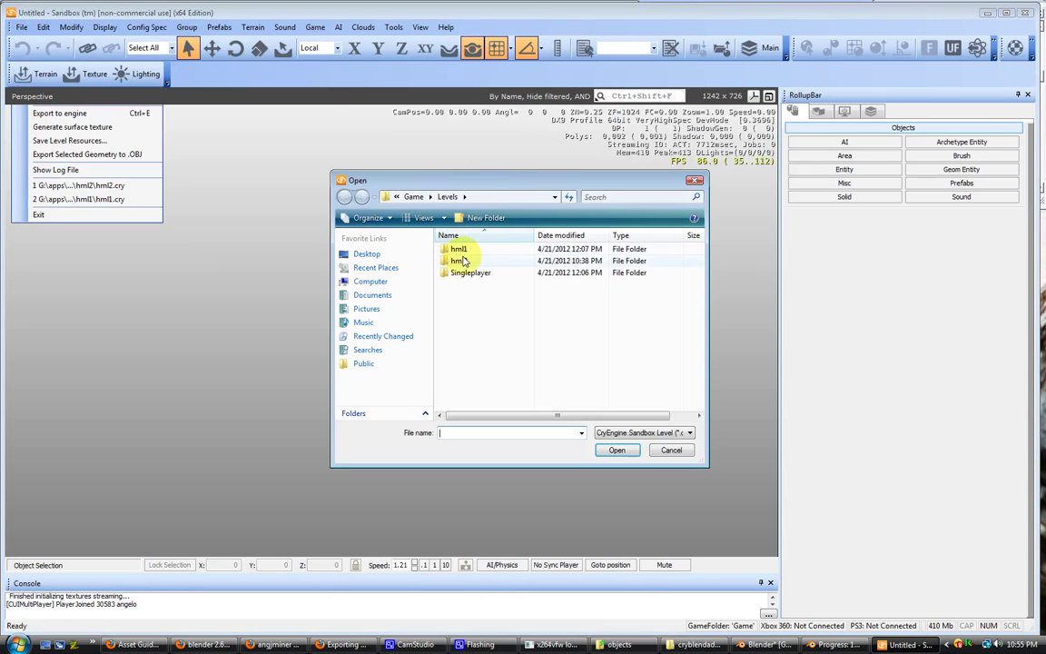
double_click(457, 247)
left_click(474, 262)
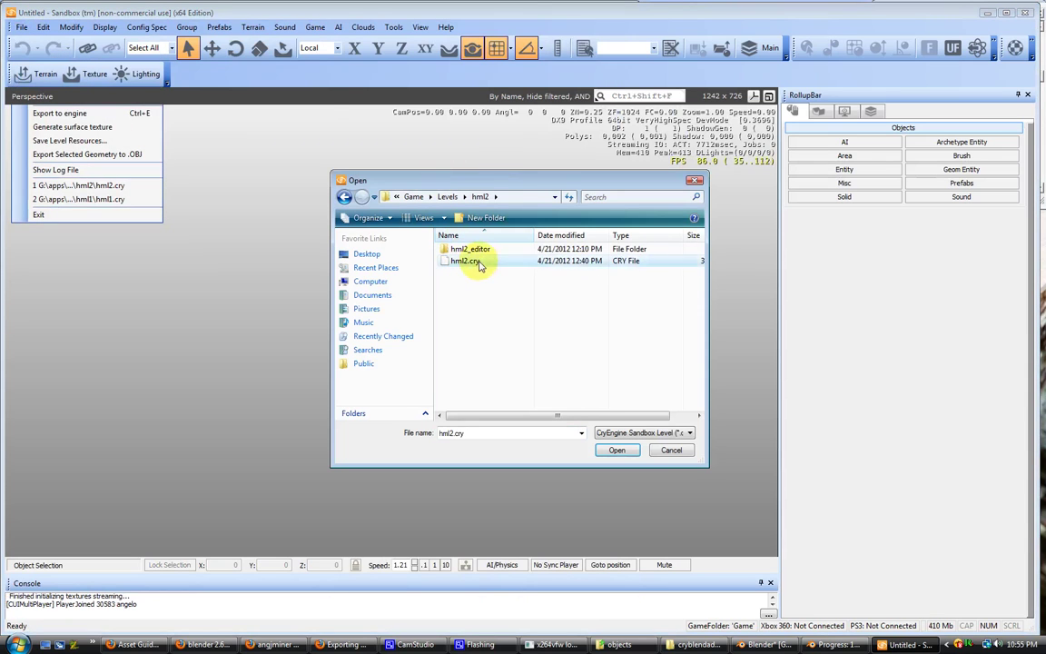
left_click(616, 449)
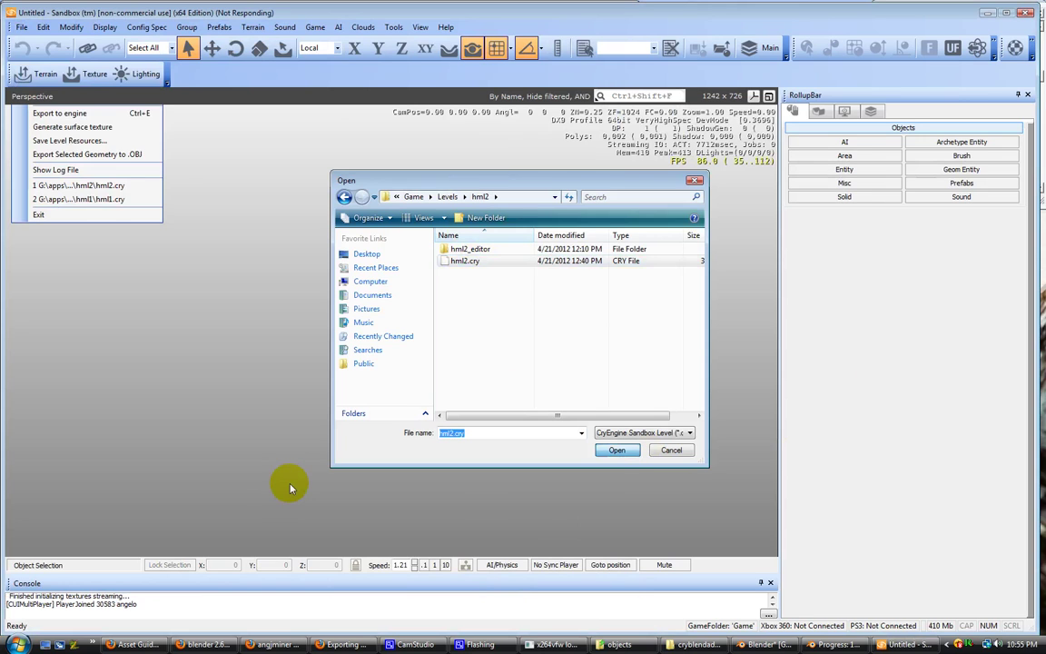
left_click(767, 644)
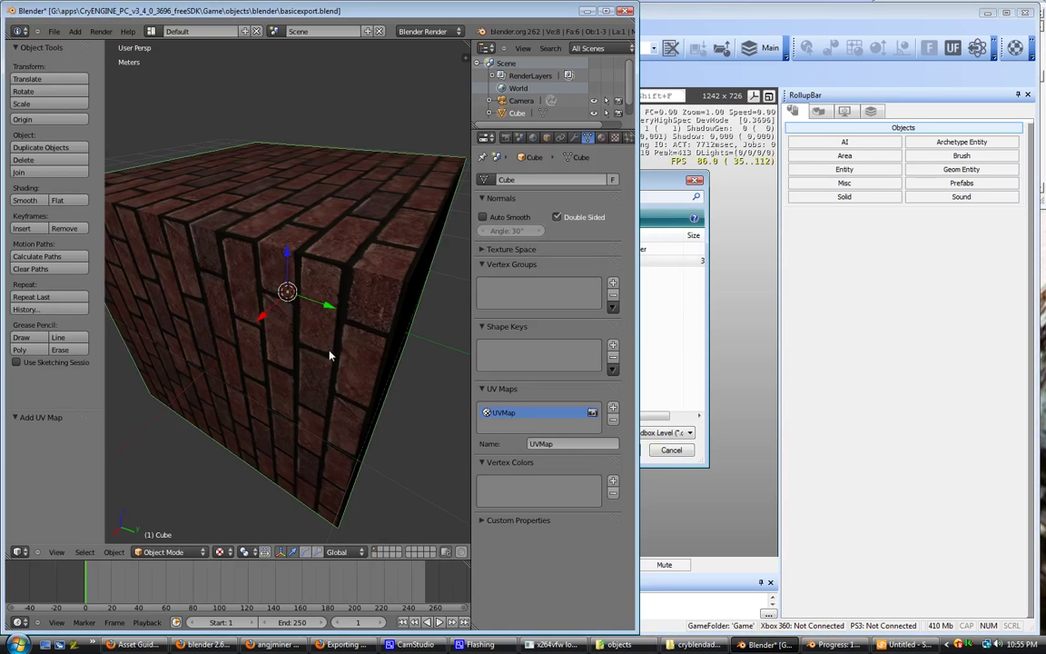
Orbit around the brick-textured cube to a three-quarter view
middle_click_drag(254, 353, 371, 331)
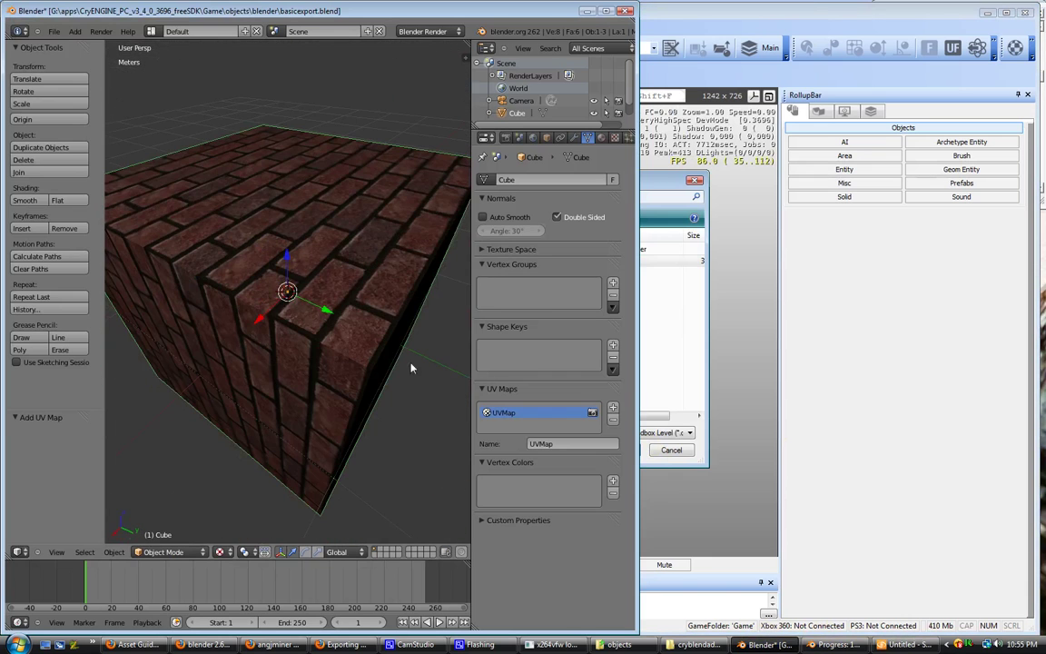
left_click(671, 450)
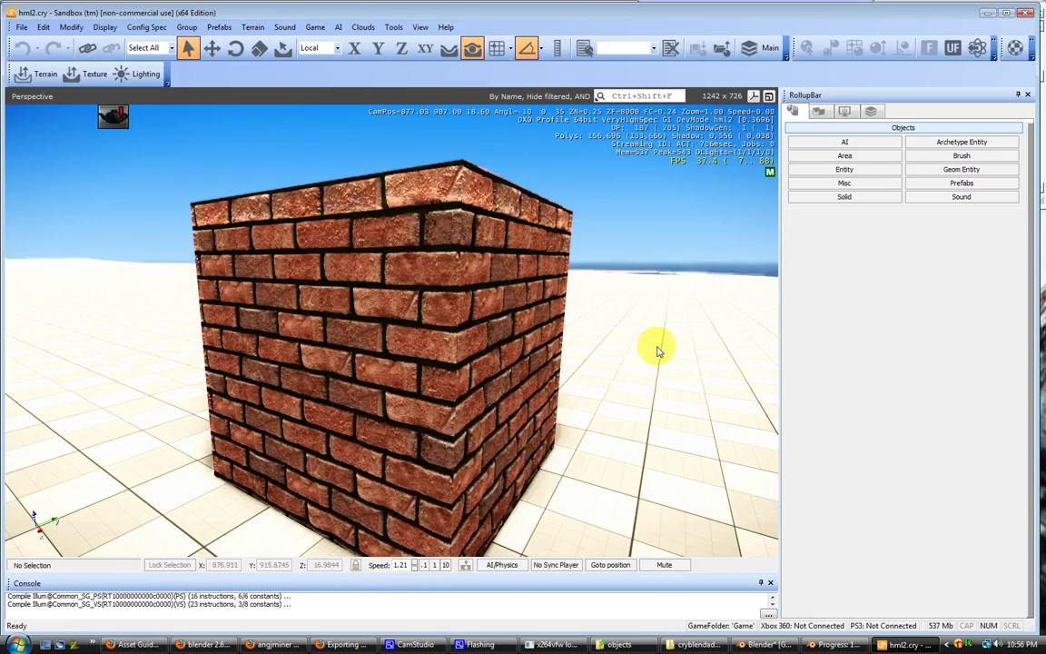
Drag the basicexport model from objects > blender into the level as a brush
scroll(654, 350, "up", 3)
scroll(659, 350, "down", 3)
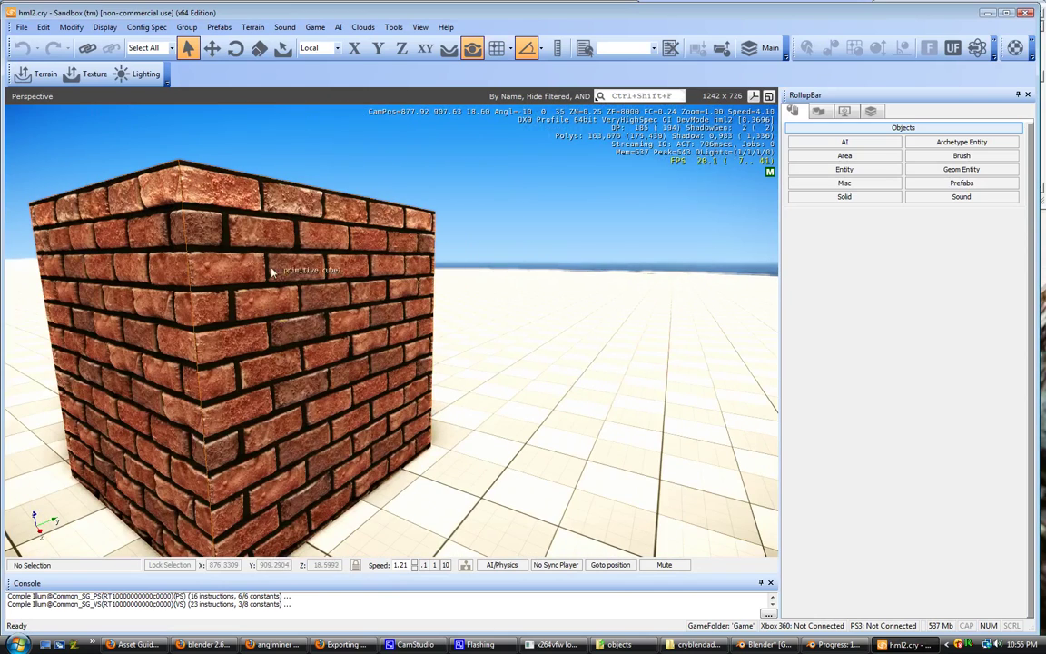
middle_click_drag(422, 401, 525, 421)
key("d")
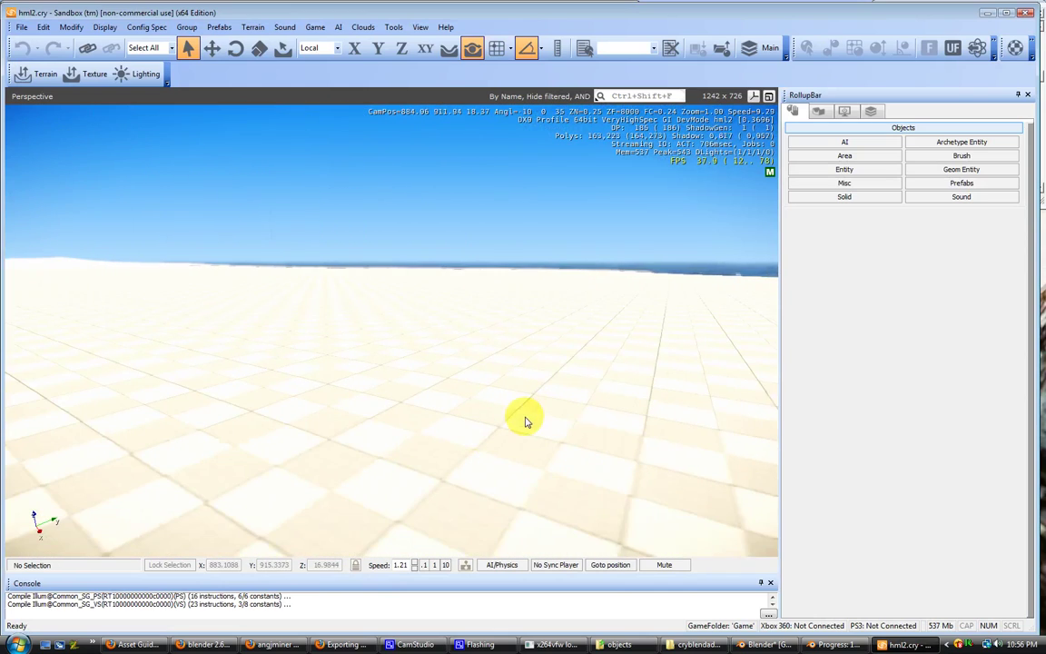
left_click(958, 156)
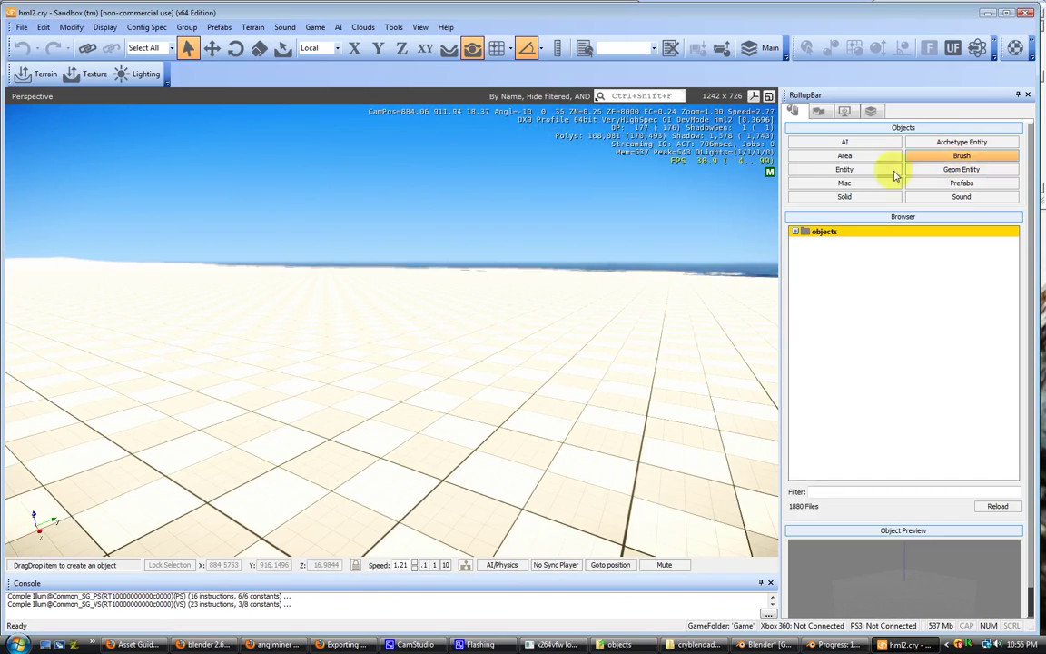
left_click(796, 232)
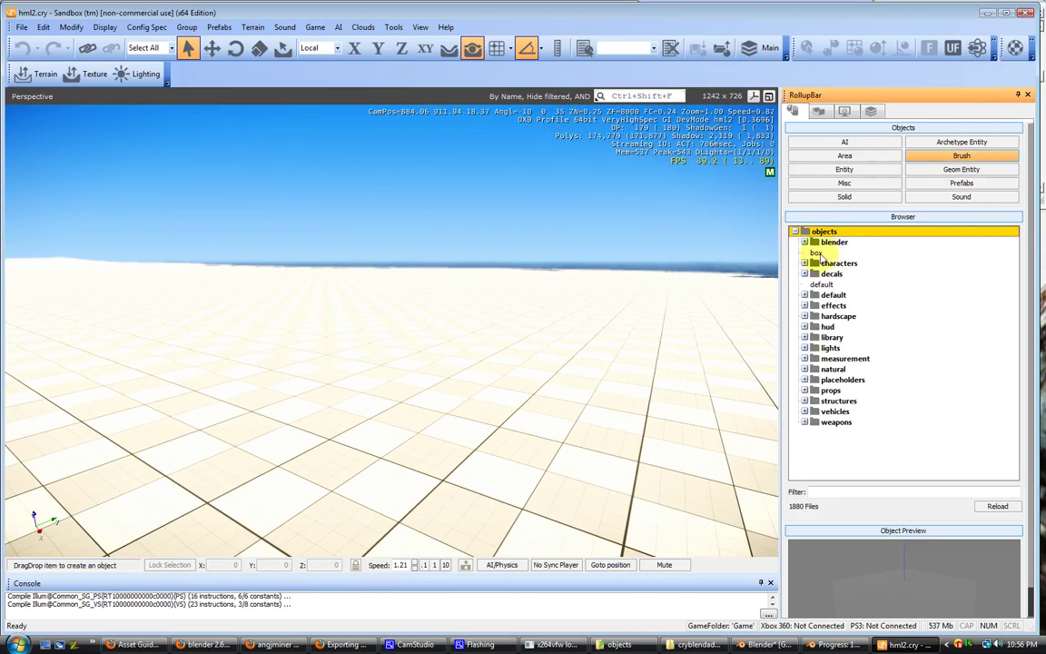
double_click(834, 242)
left_click(837, 253)
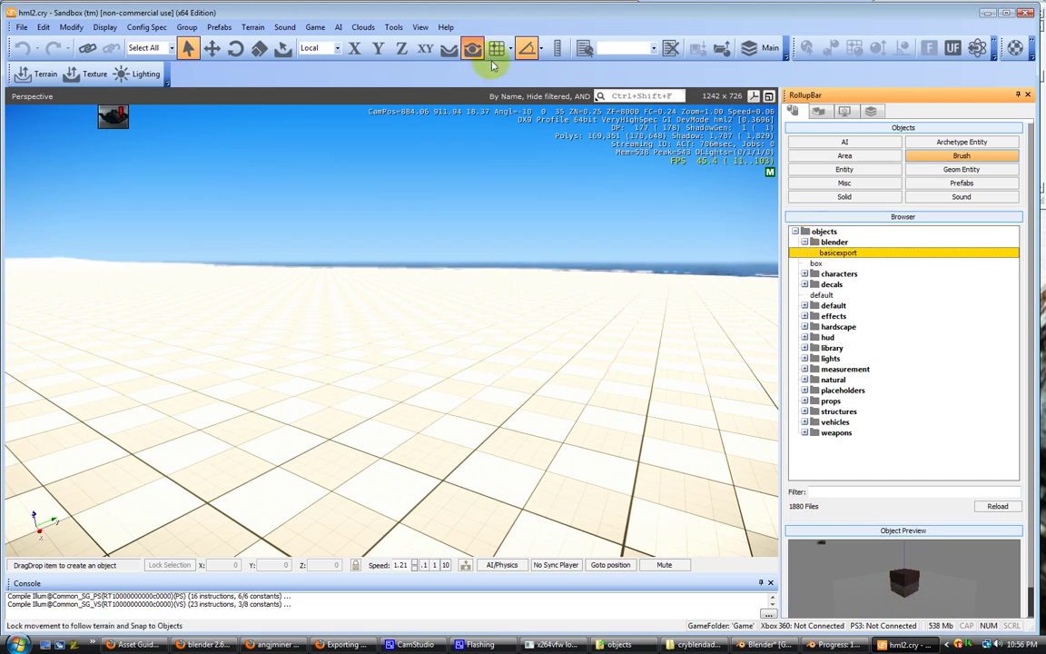
mouse_move(837, 254)
left_mouse_down()
mouse_move(542, 327)
mouse_move(437, 381)
mouse_move(427, 420)
left_mouse_up()
Raise the basicexport1 brush along Z to about 18.01 and frame it in view
left_click(212, 47)
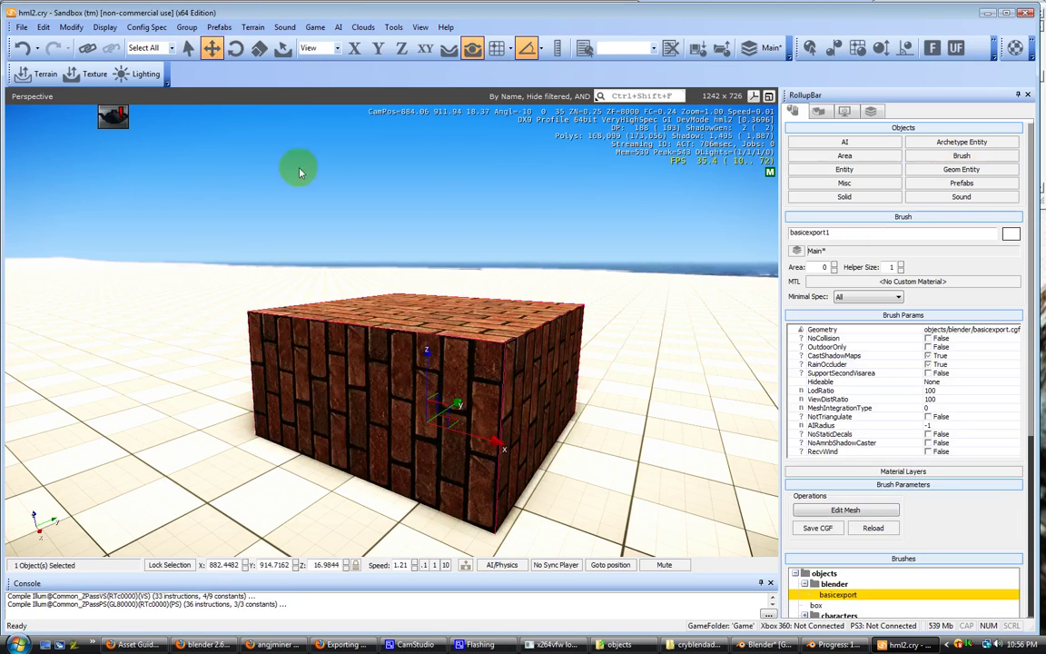
left_click_drag(427, 354, 438, 232)
middle_click_drag(532, 371, 532, 361)
right_click_drag(532, 361, 512, 373)
middle_click_drag(511, 372, 494, 350)
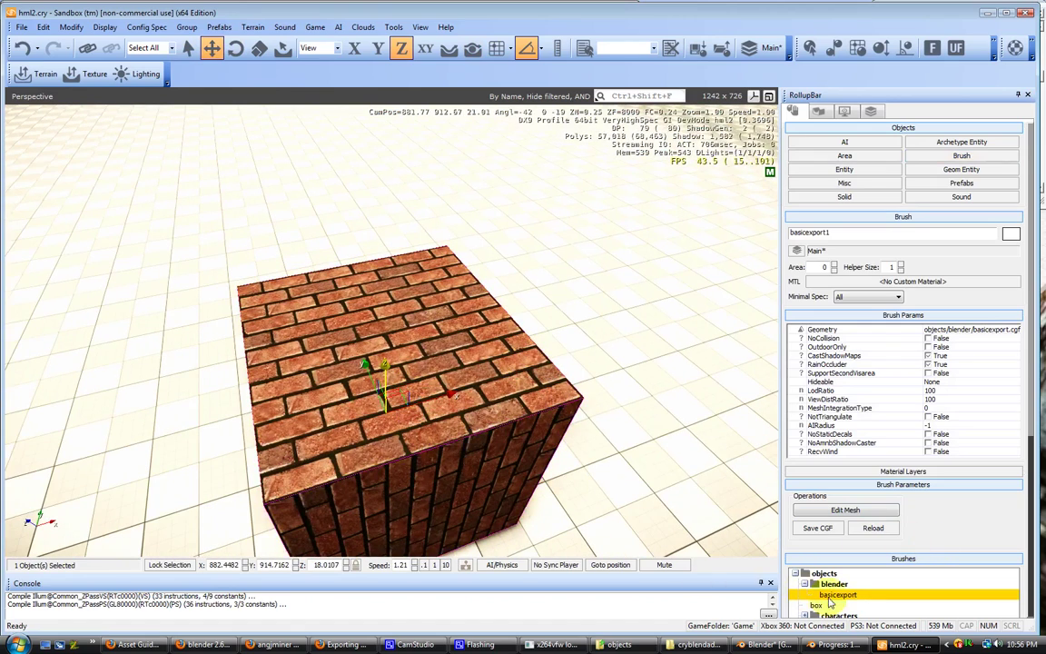
In the Material Editor, confirm the objects > blender > basicexport 'mat' material uses the red brick diffuse and specular textures
left_click(1014, 47)
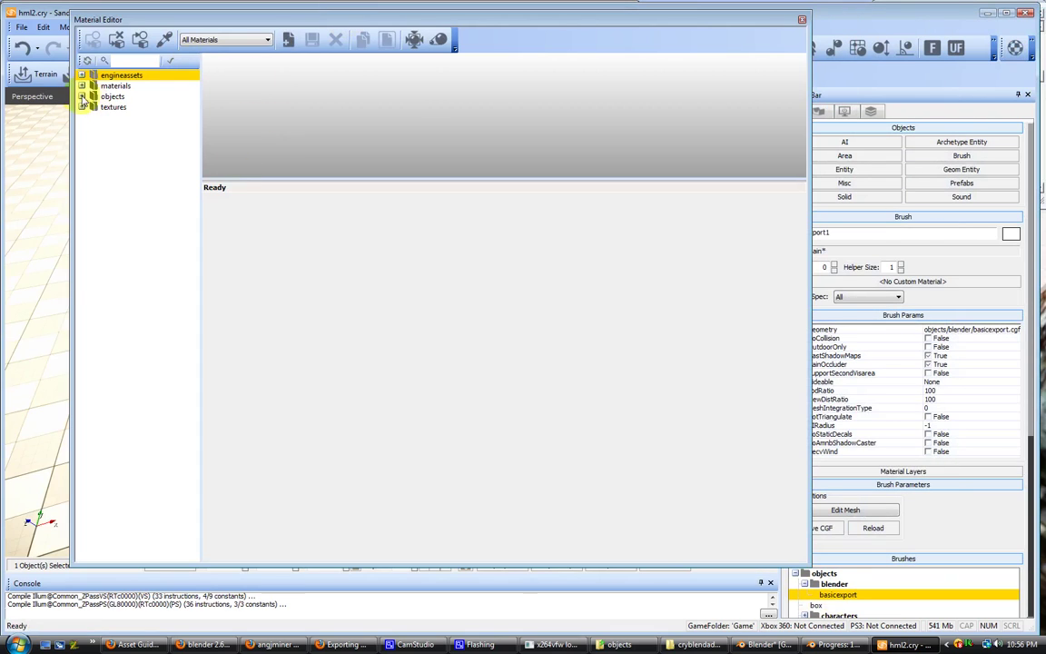
left_click(82, 96)
left_click(90, 107)
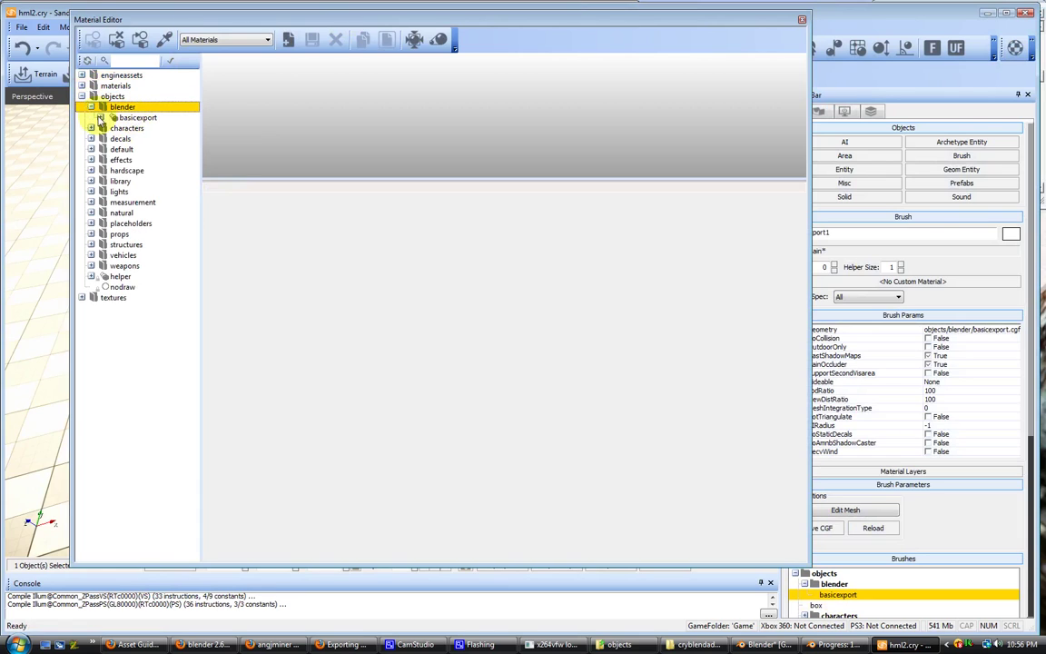
left_click(101, 118)
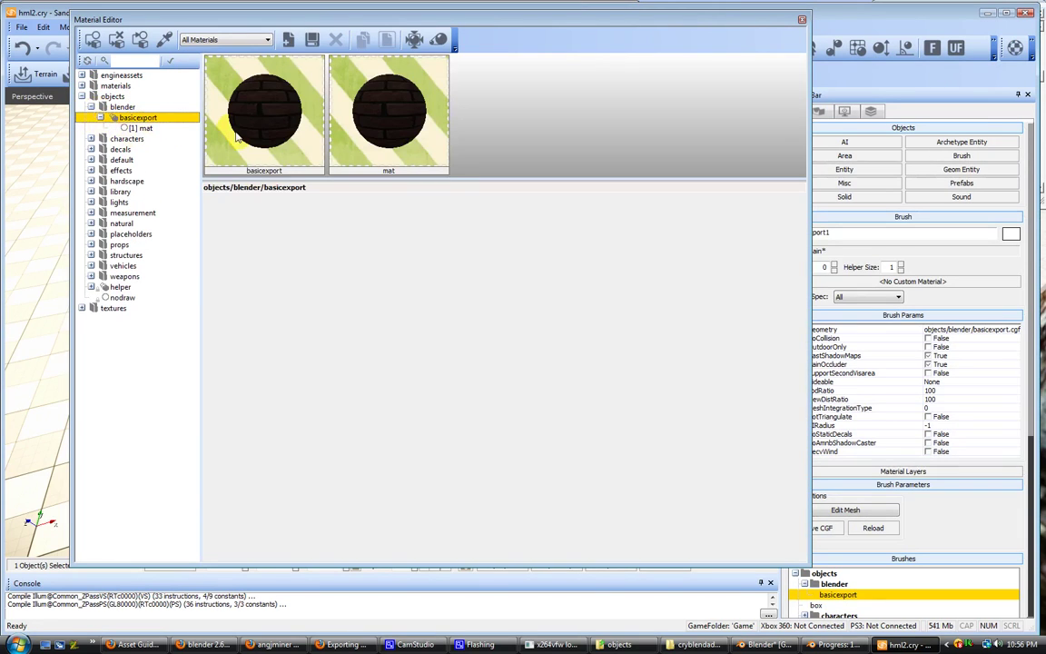
left_click(425, 168)
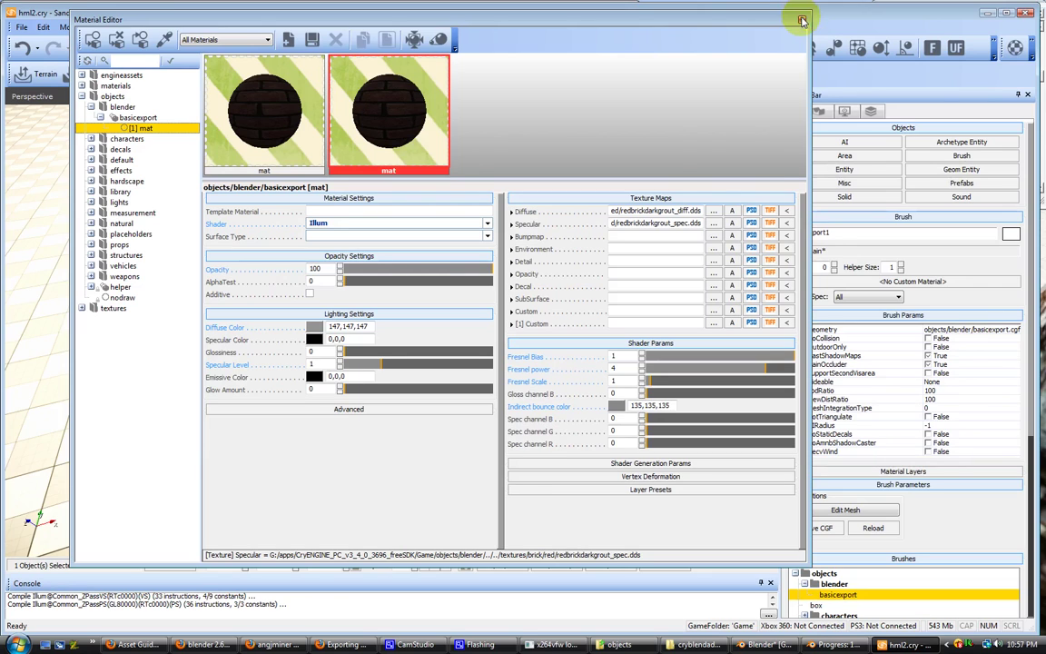
left_click(803, 20)
Move the Sandbox camera in close and low for a side view of the brick cube
scroll(547, 399, "up", 2)
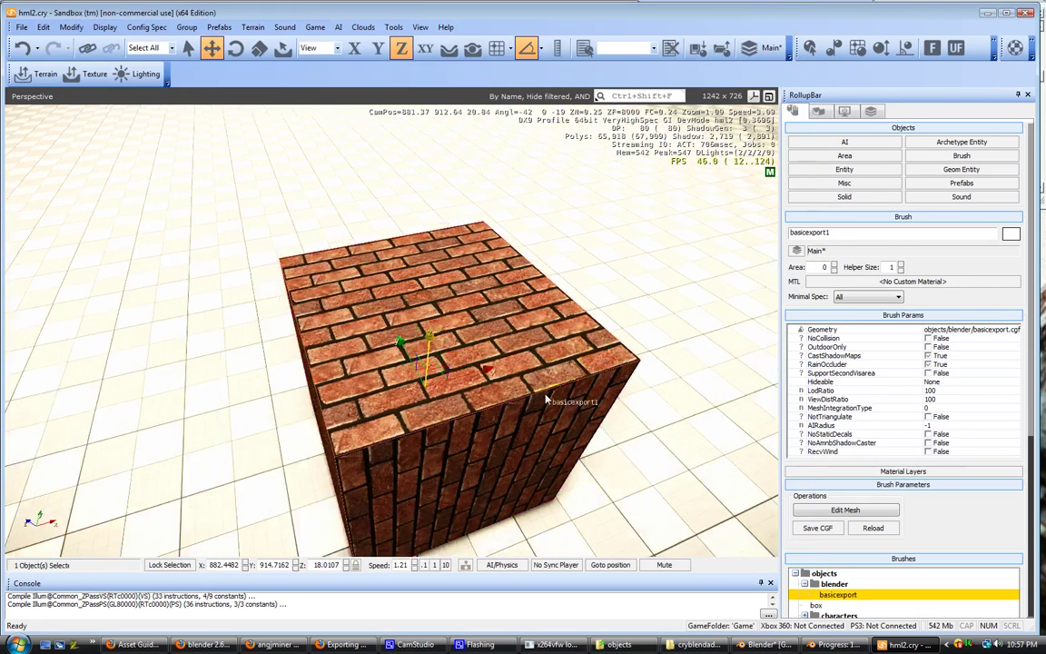
right_click_drag(547, 399, 591, 430)
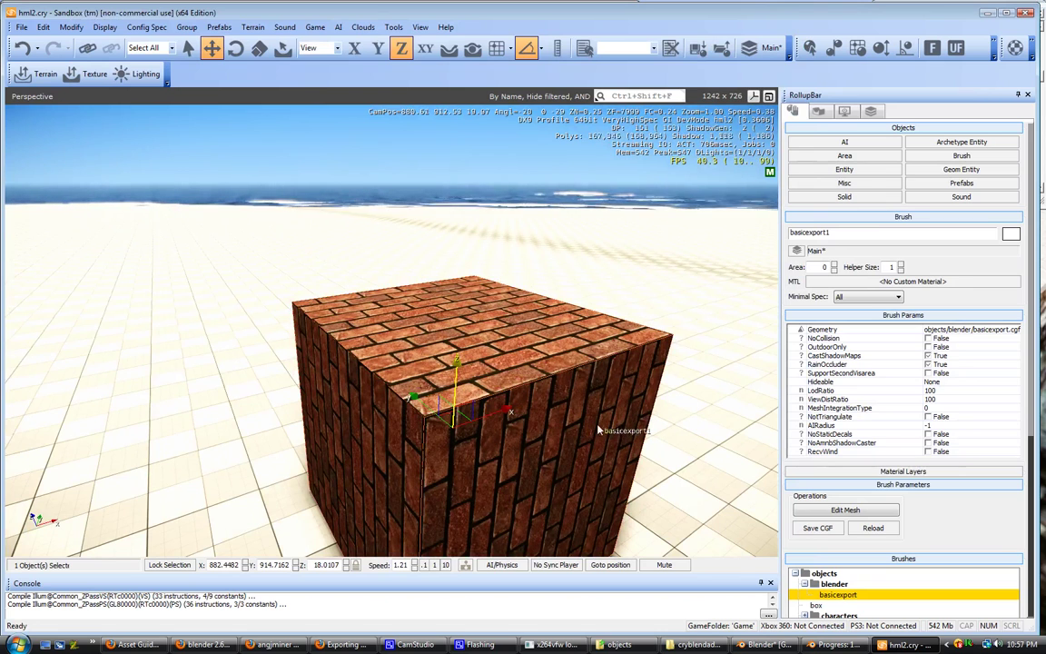
middle_click_drag(598, 428, 769, 356)
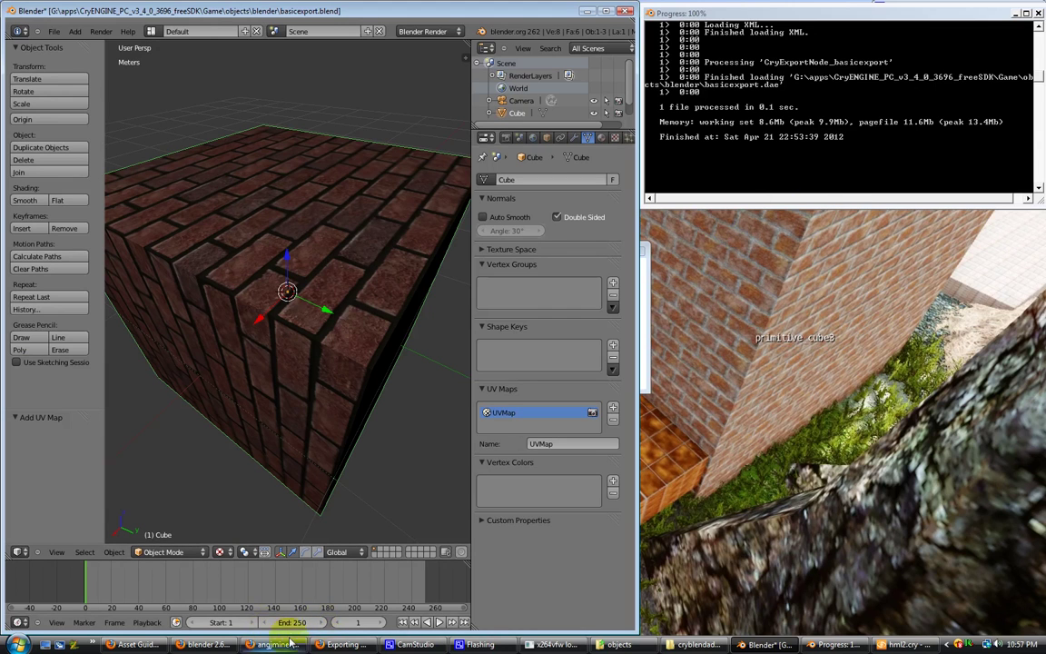
Show the Physics Proxy page of the CryDev SDK docs with its Breakable Assets and Weapons sections expanded
left_click(343, 644)
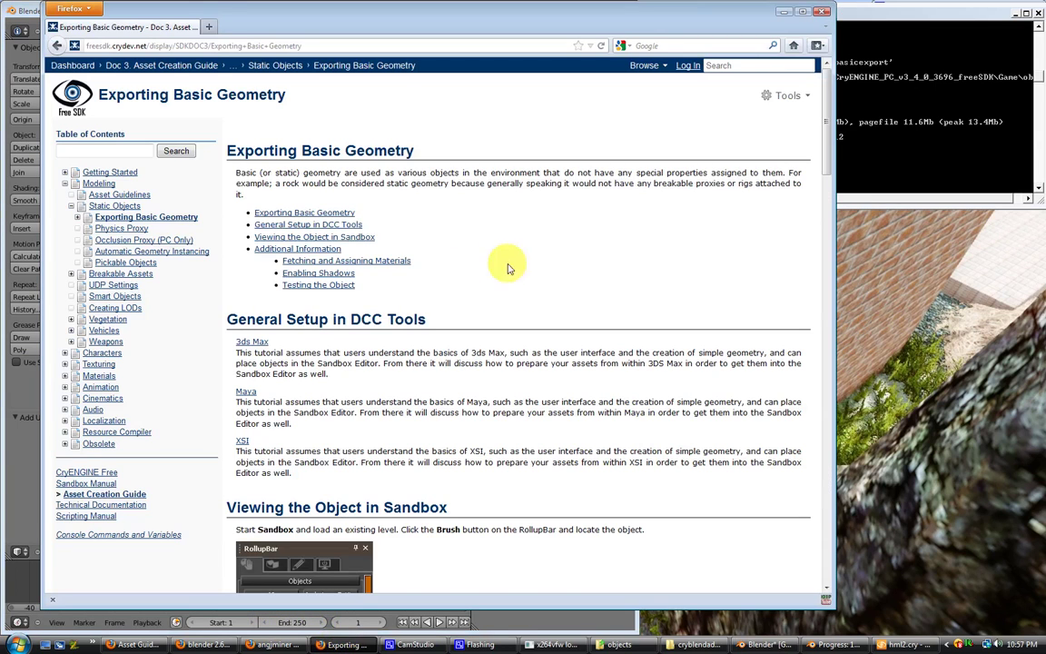
left_click(133, 229)
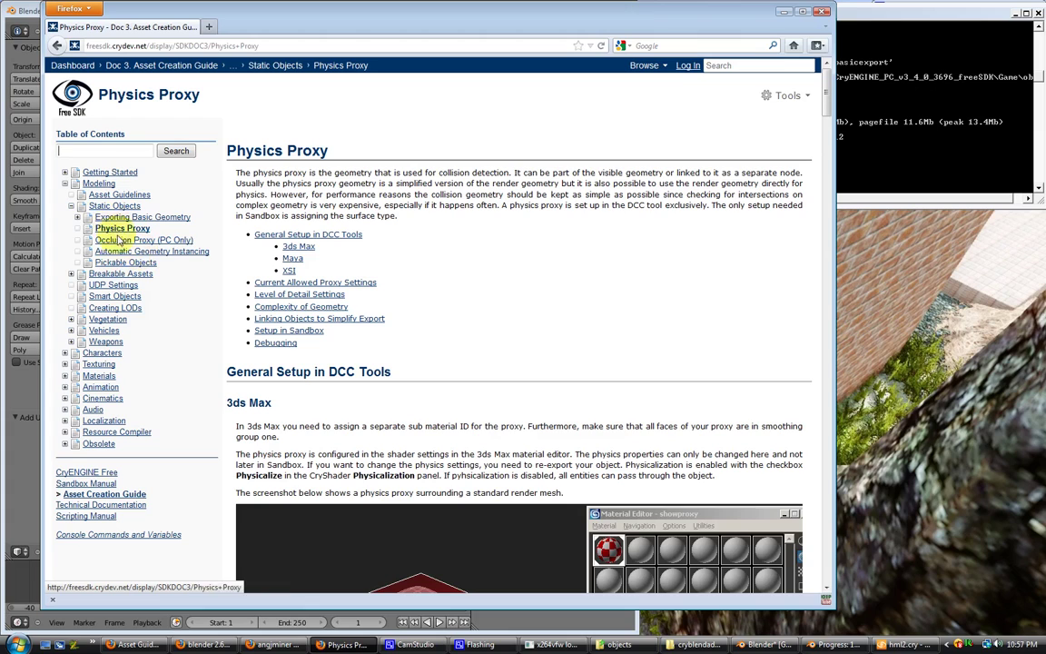
left_click(71, 275)
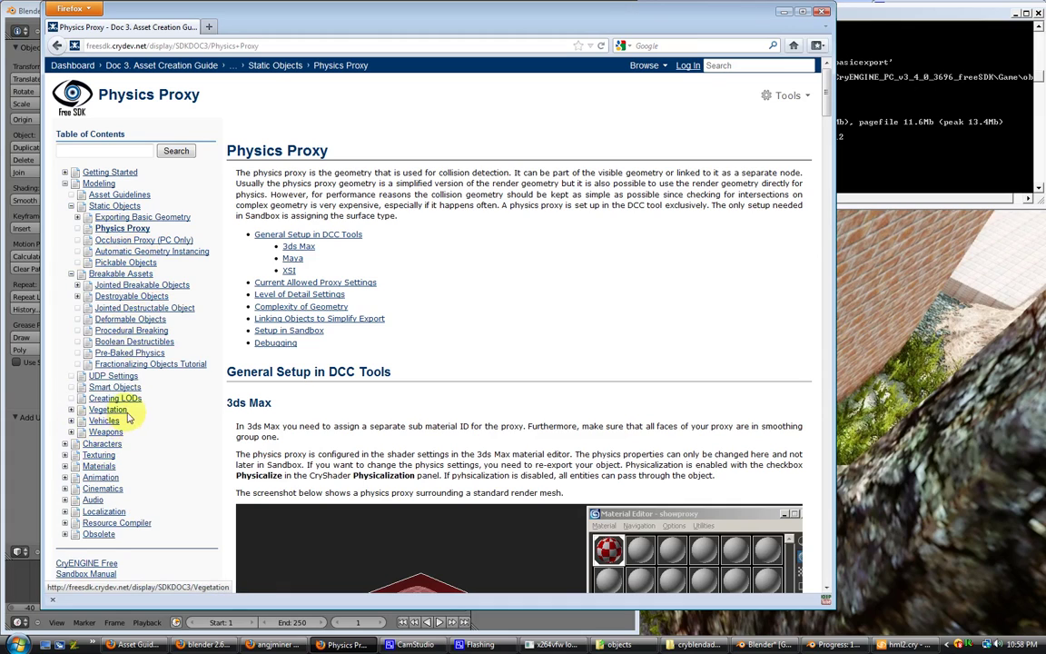
left_click(71, 432)
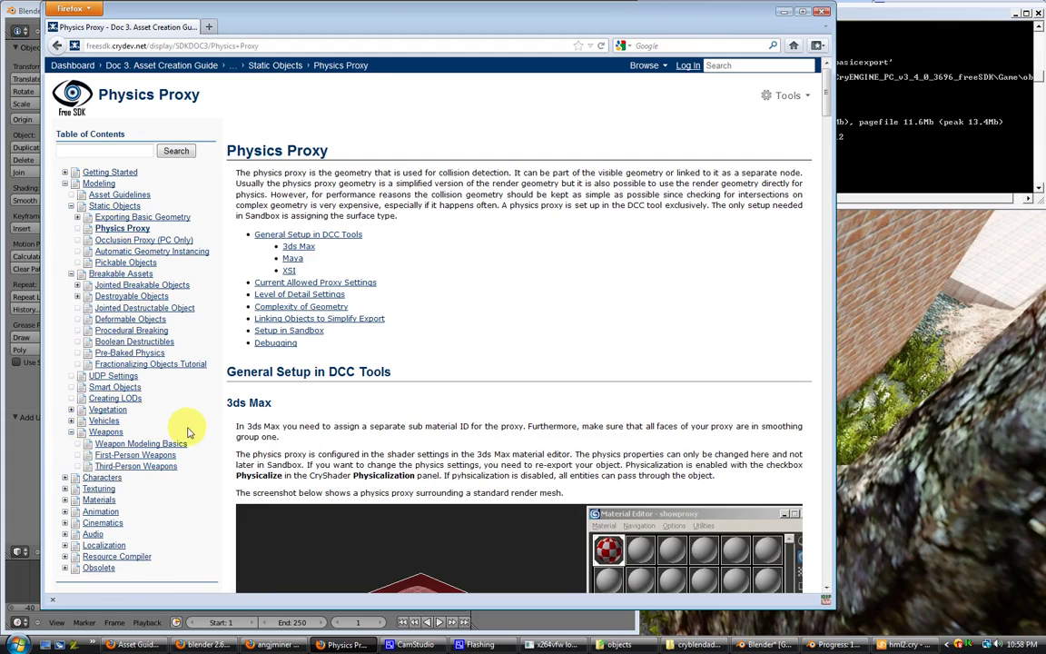